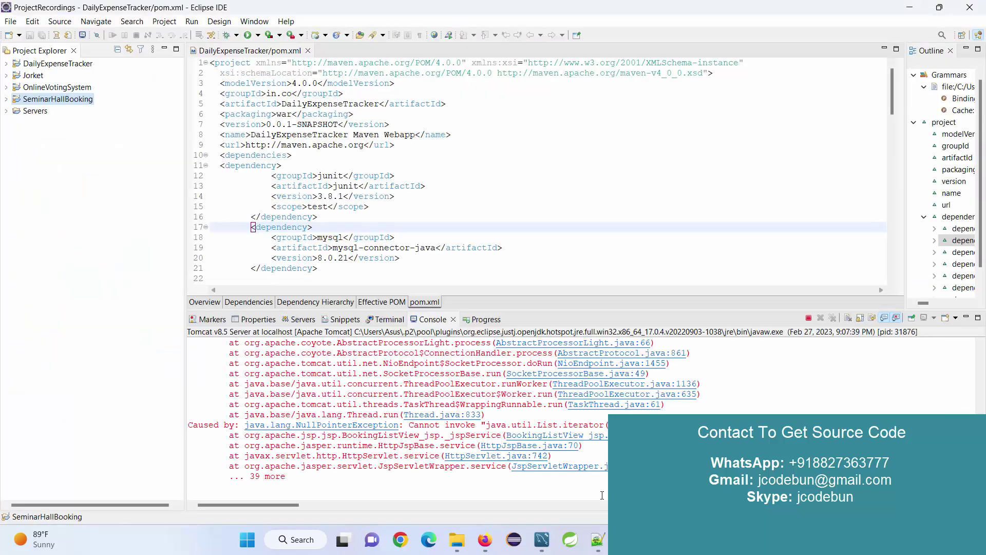
Step: Clear the console, show the Servers view, close DailyExpenseTracker's pom.xml, and expand SeminarHallBooking
left_click(849, 319)
left_click(809, 317)
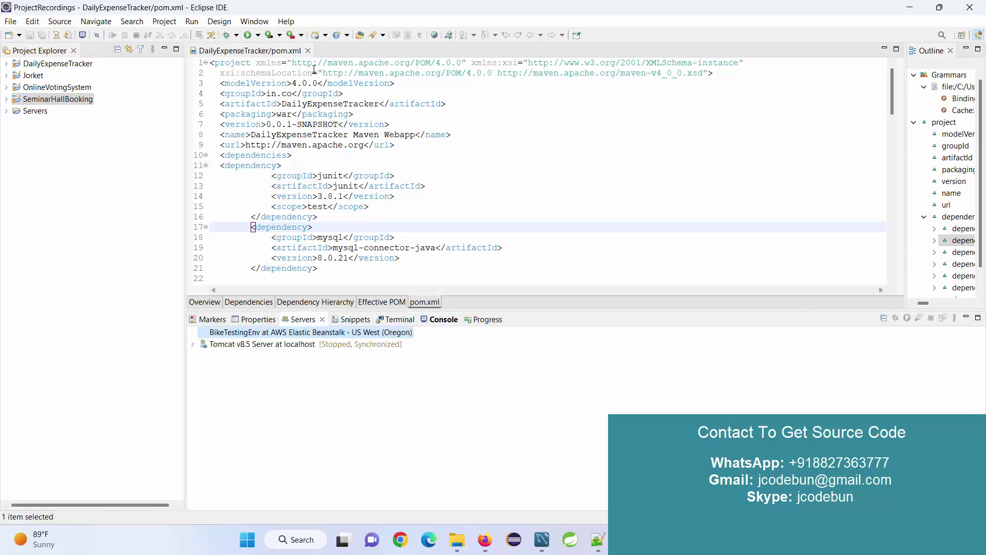
left_click(308, 50)
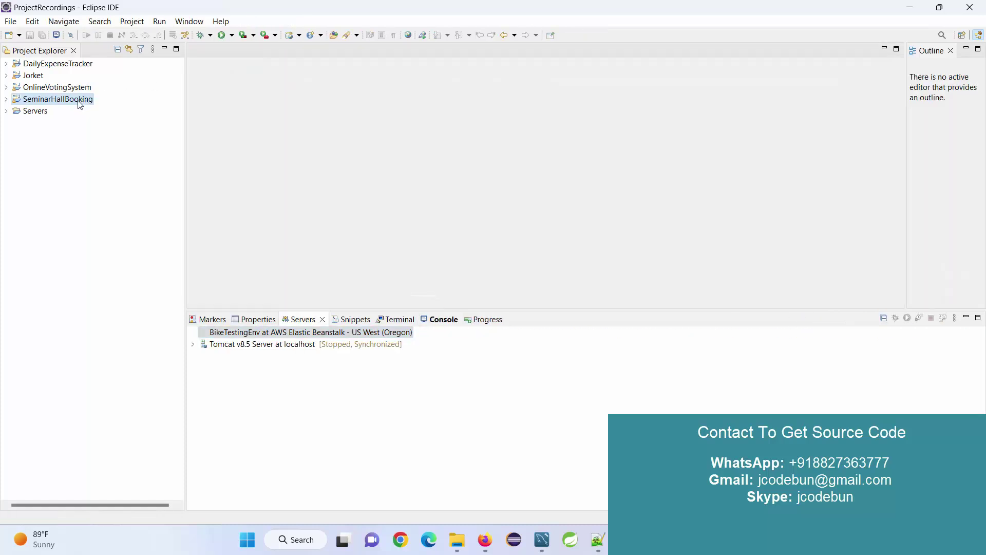
double_click(80, 101)
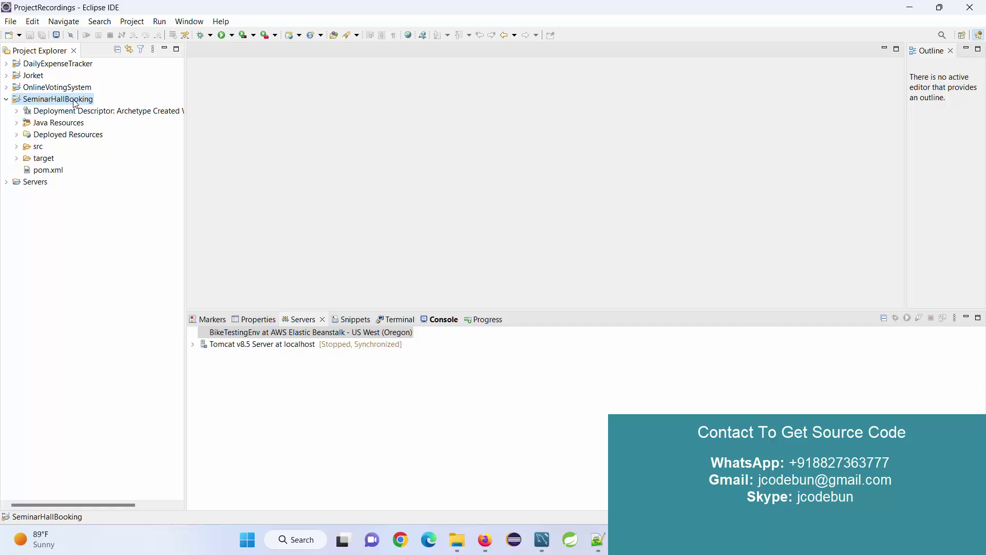
right_click(75, 104)
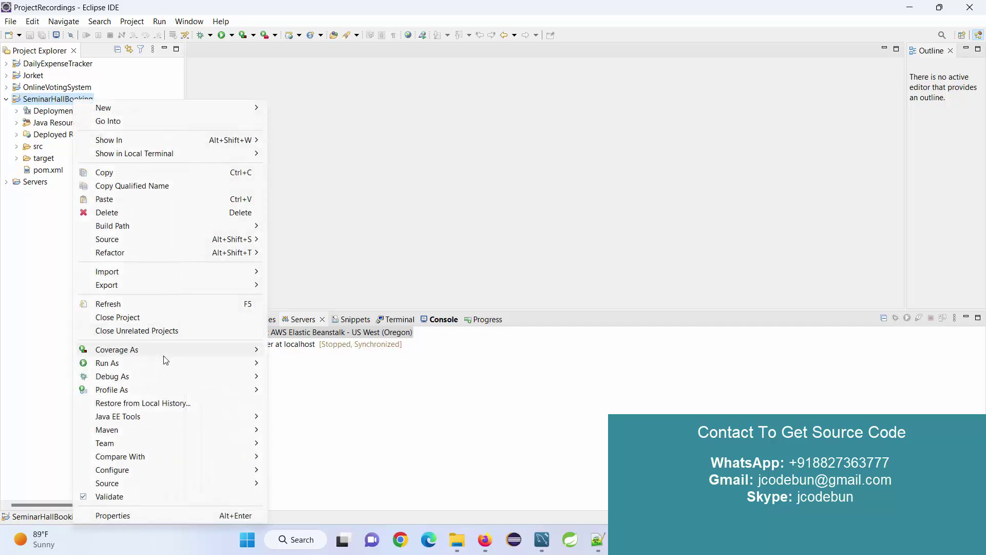
left_click(365, 200)
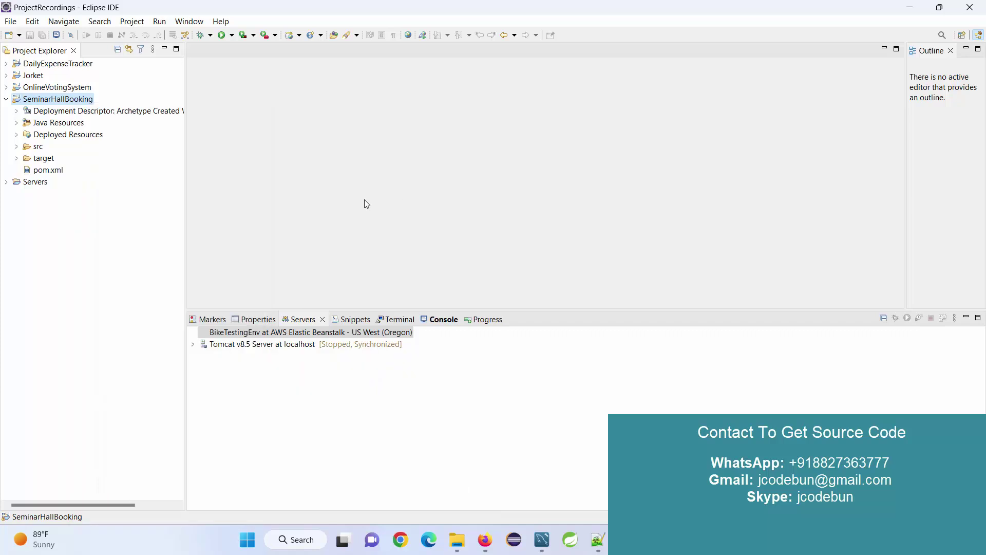
Step: Expand Java Resources, src/main/java, src and main, then open SeminarHallBooking's pom.xml
left_click(35, 125)
double_click(34, 126)
left_click(66, 145)
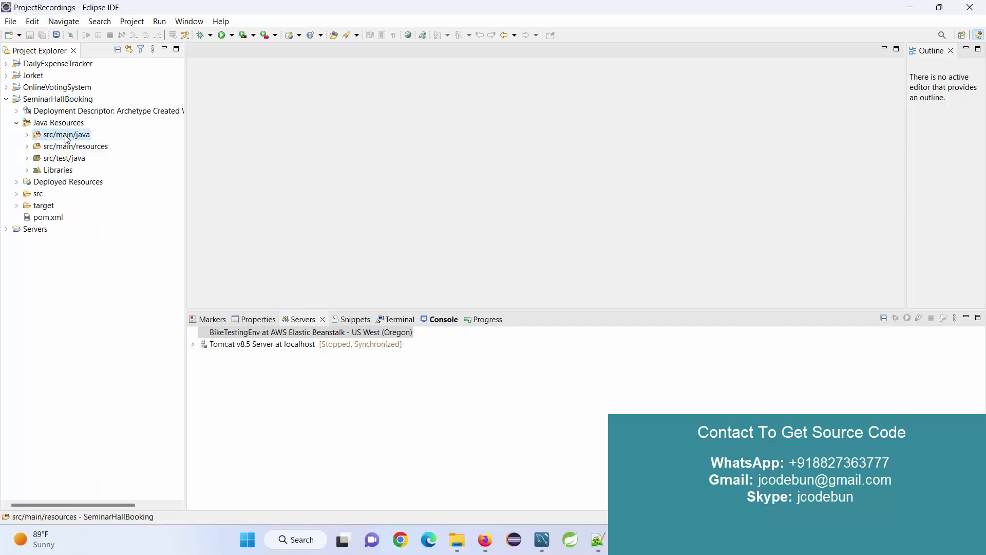
double_click(67, 135)
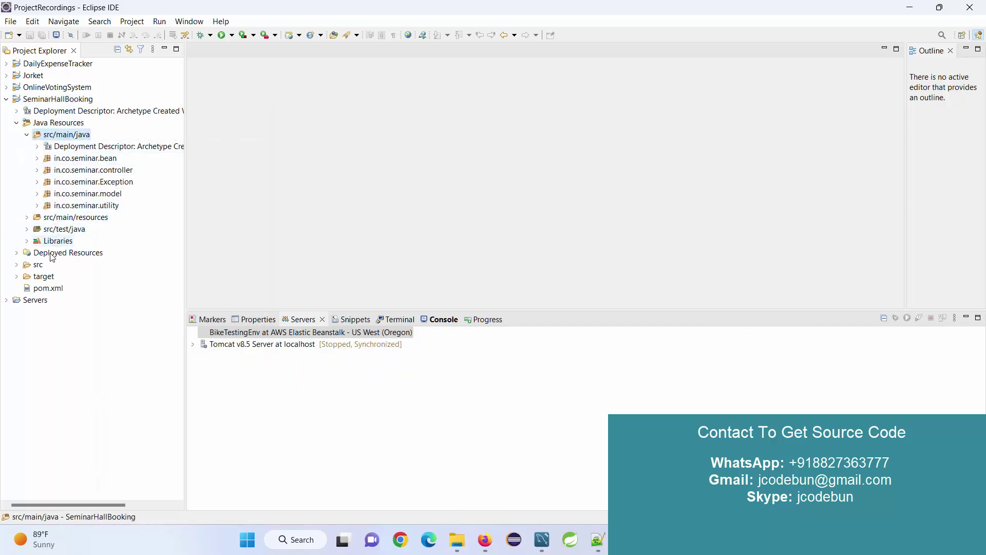
double_click(39, 265)
double_click(51, 277)
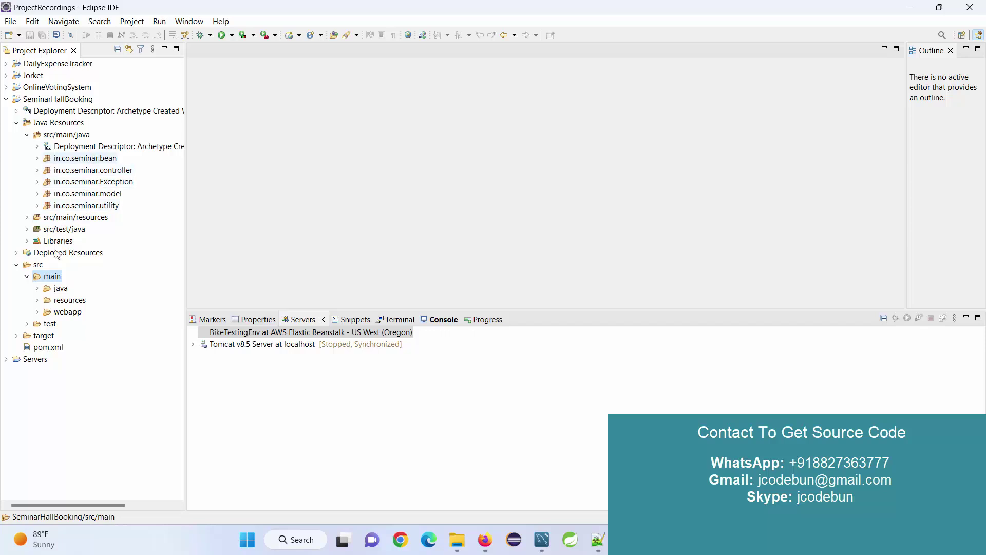
double_click(43, 348)
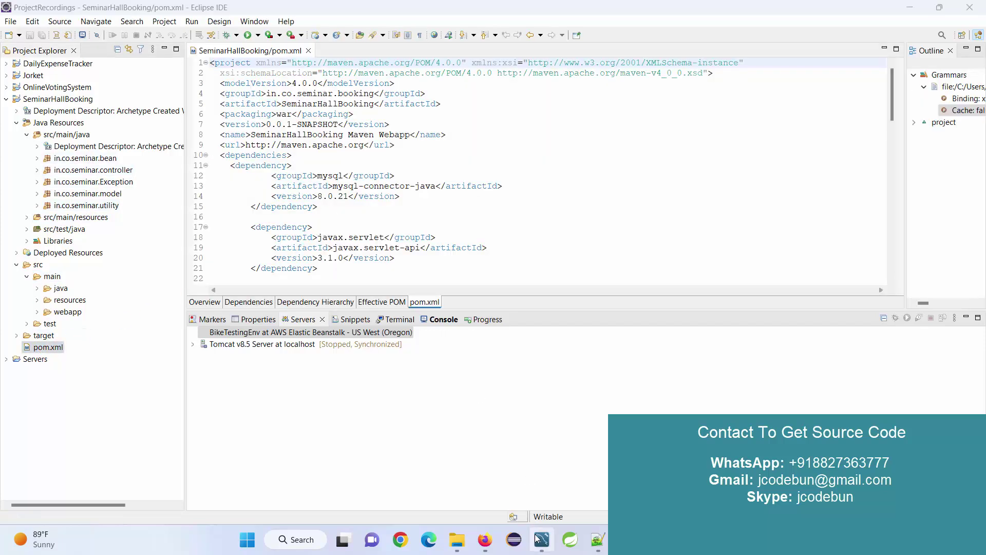
Step: In Workbench, close all query tabs, select all rows of the user table, then minimize Workbench
left_click(542, 540)
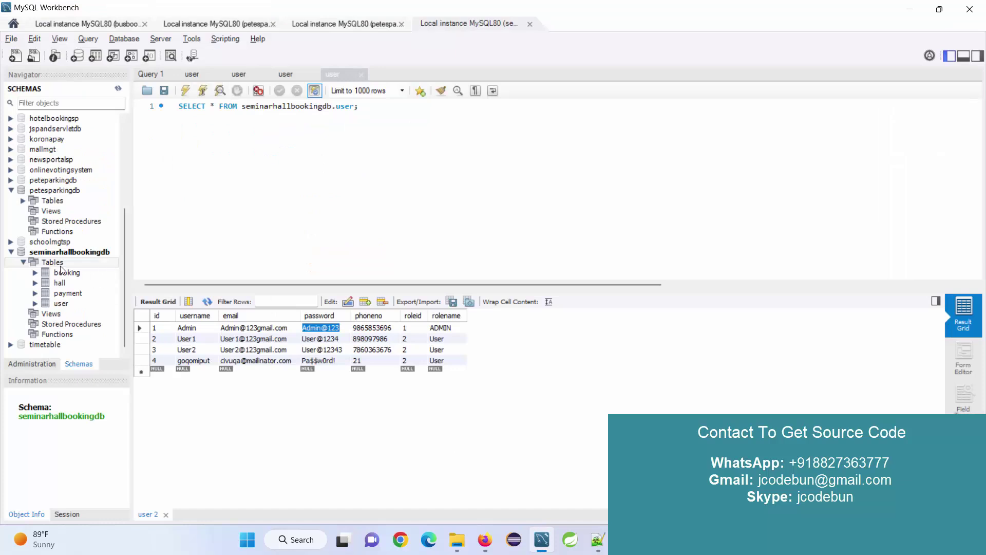
right_click(155, 75)
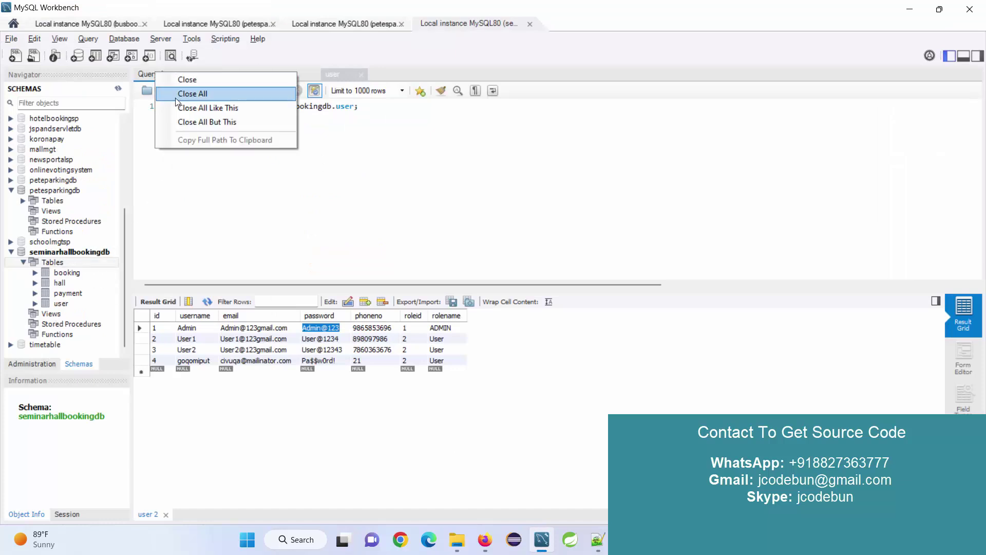
left_click(195, 110)
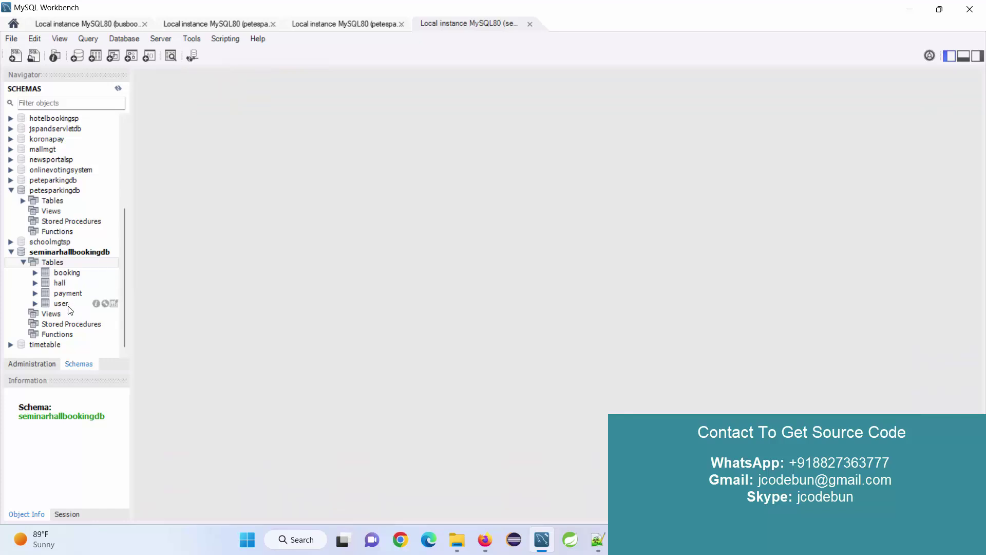
left_click(113, 304)
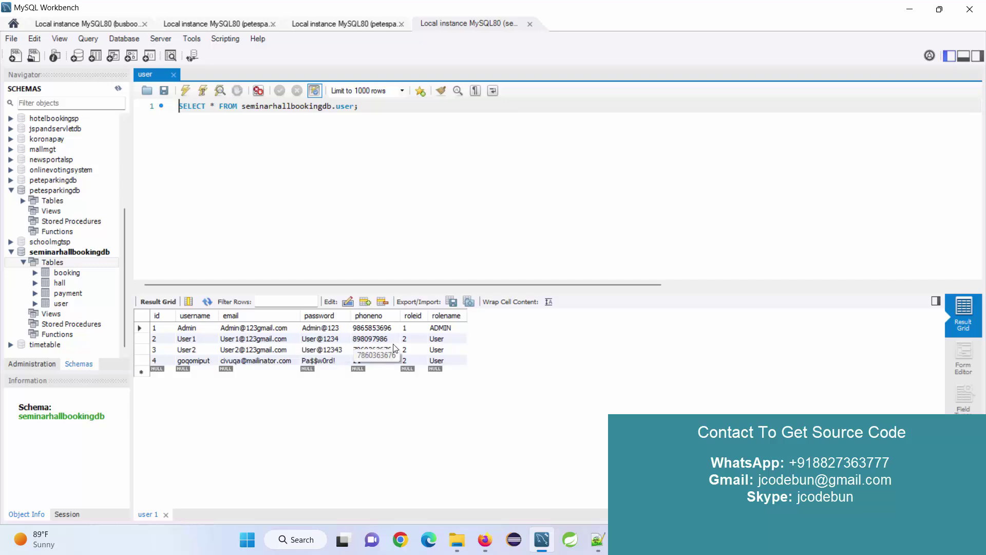
left_click(910, 9)
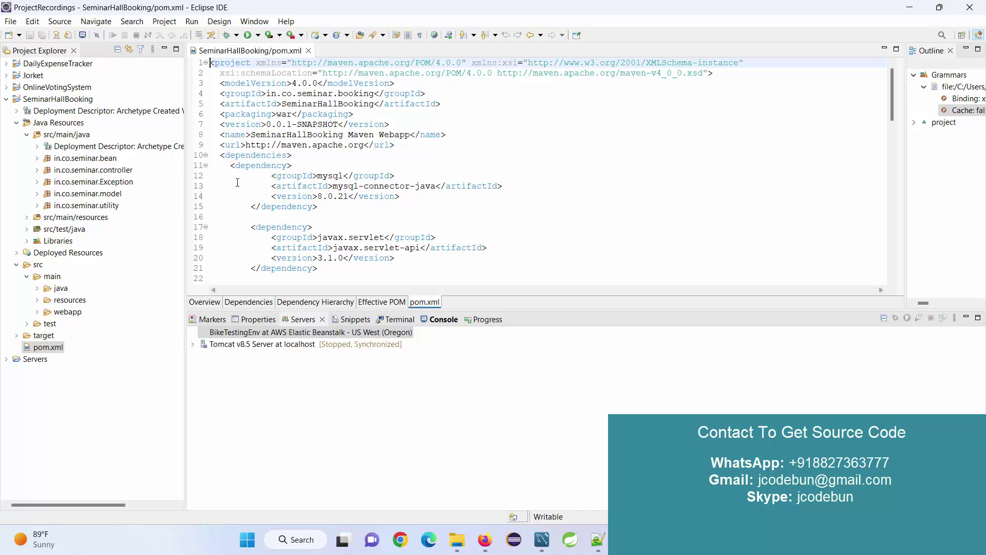
Step: Close the SeminarHallBooking/pom.xml editor tab
left_click(308, 50)
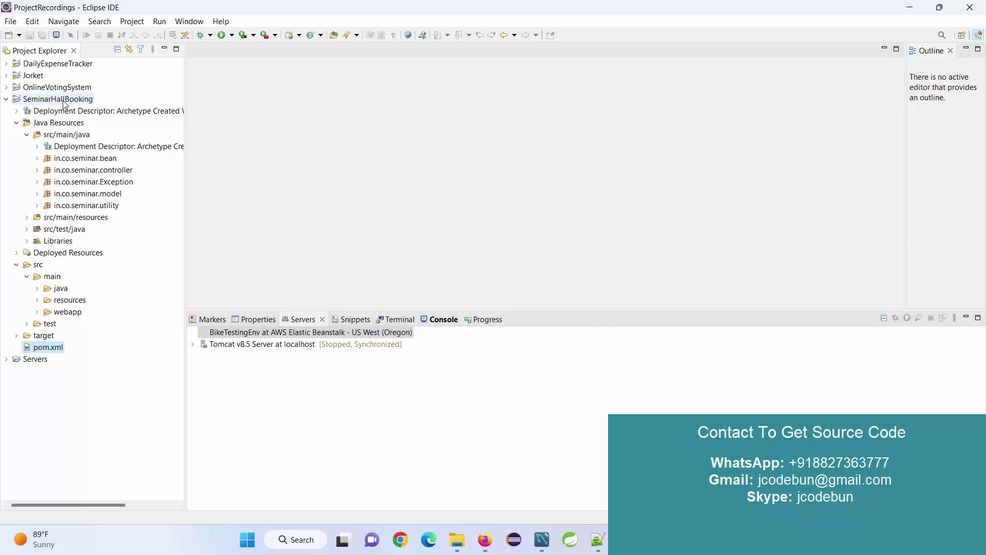
Step: Run SeminarHallBooking on the Tomcat v8.5 Server via Run As > Run on Server
right_click(65, 104)
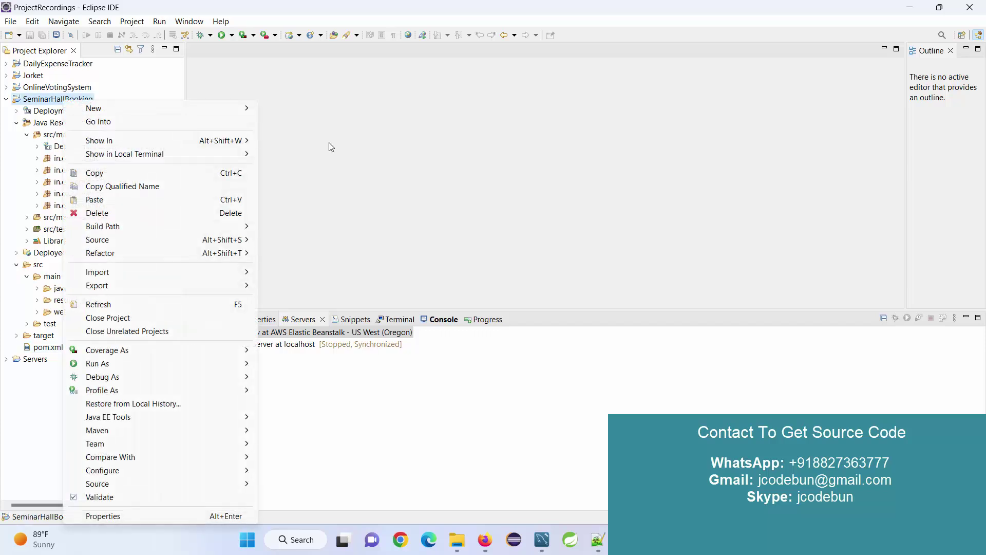
left_click(329, 143)
right_click(58, 103)
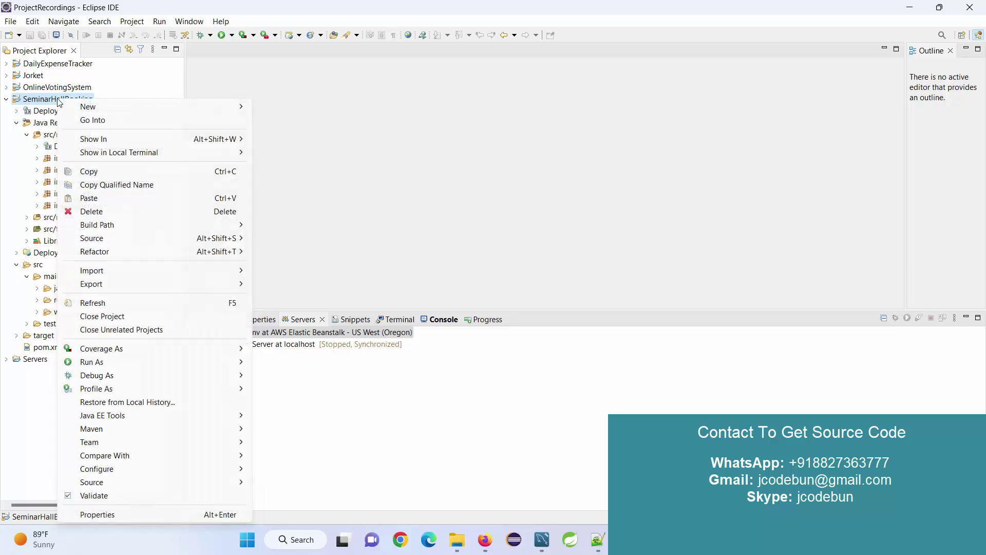
mouse_move(154, 362)
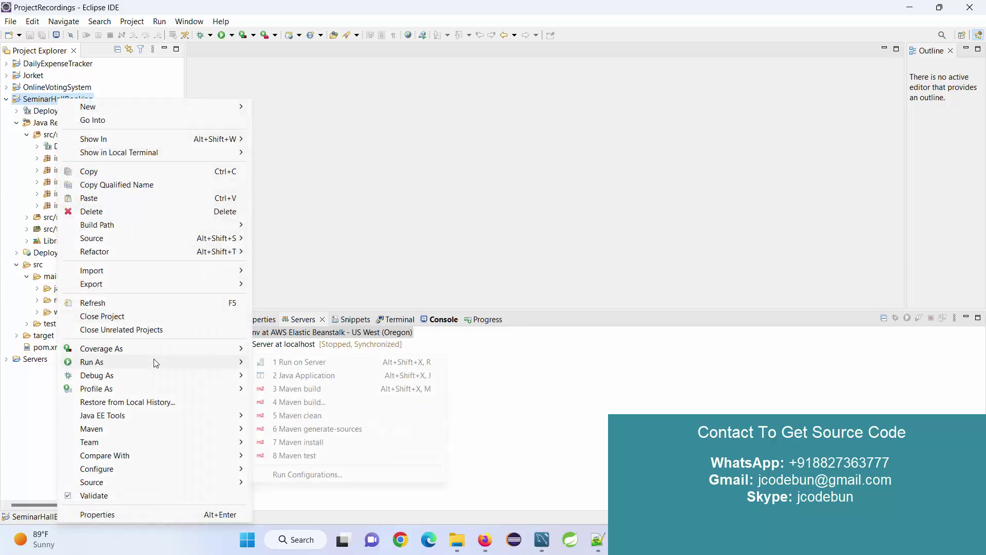
left_click(311, 363)
left_click(413, 180)
left_click(557, 371)
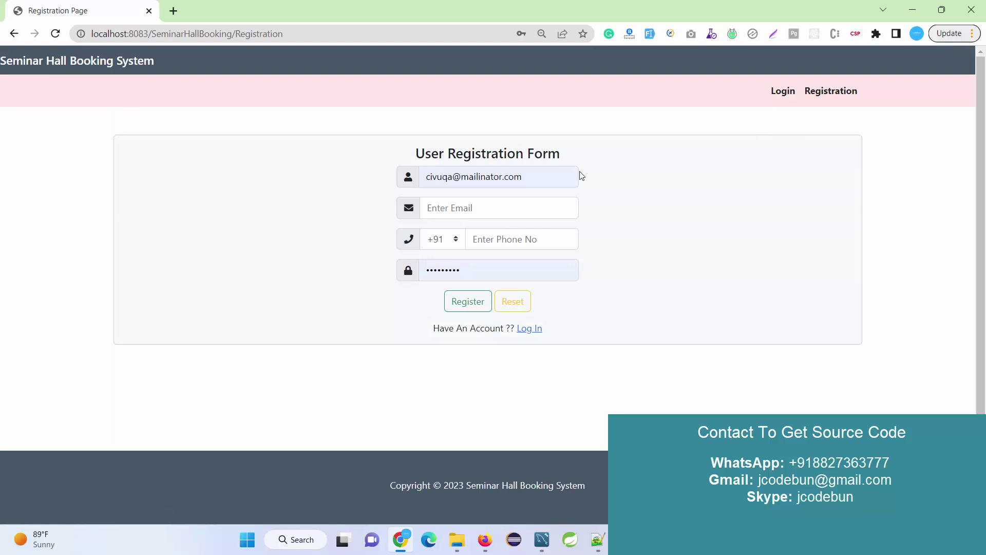
Step: Open the login page and paste the admin's email copied from Workbench's user table
left_click(525, 329)
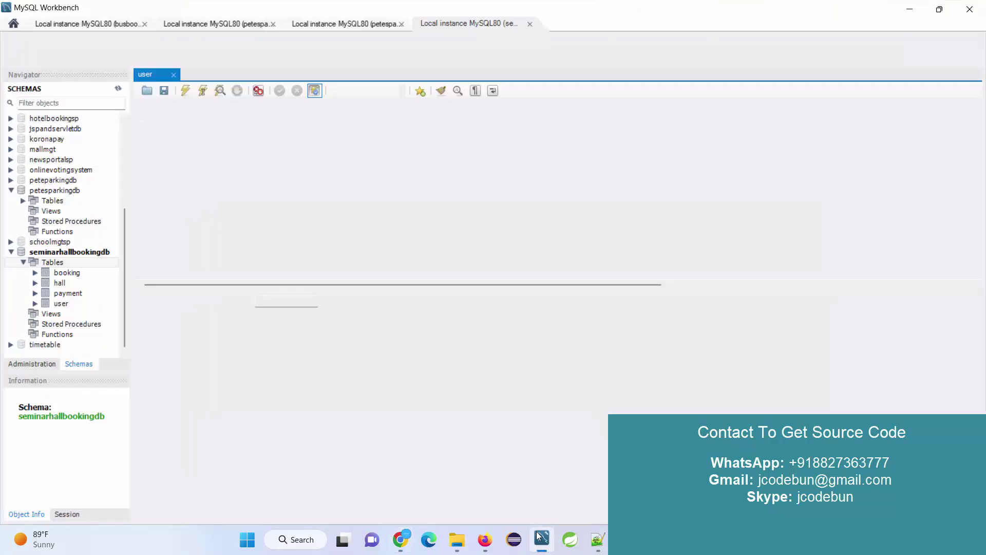
left_click(542, 539)
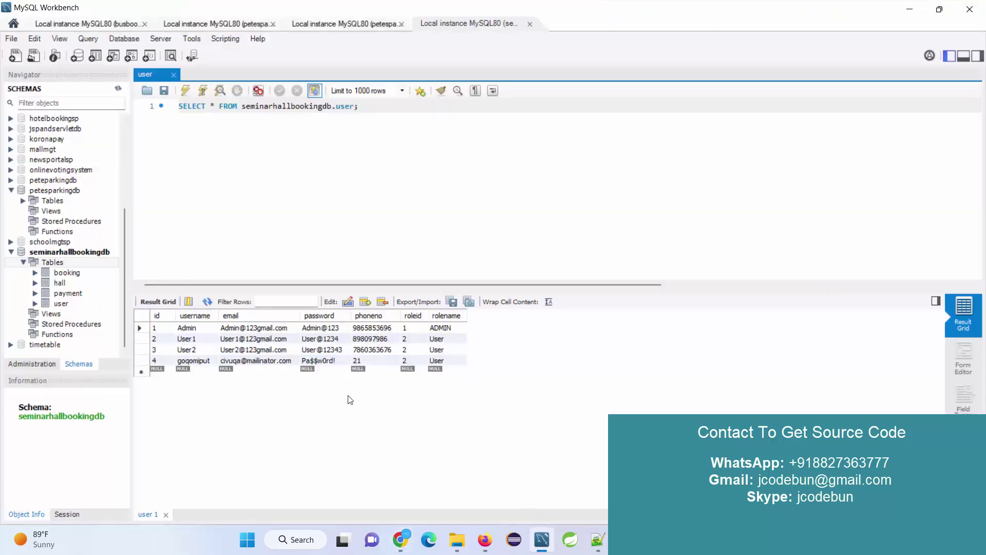
double_click(242, 329)
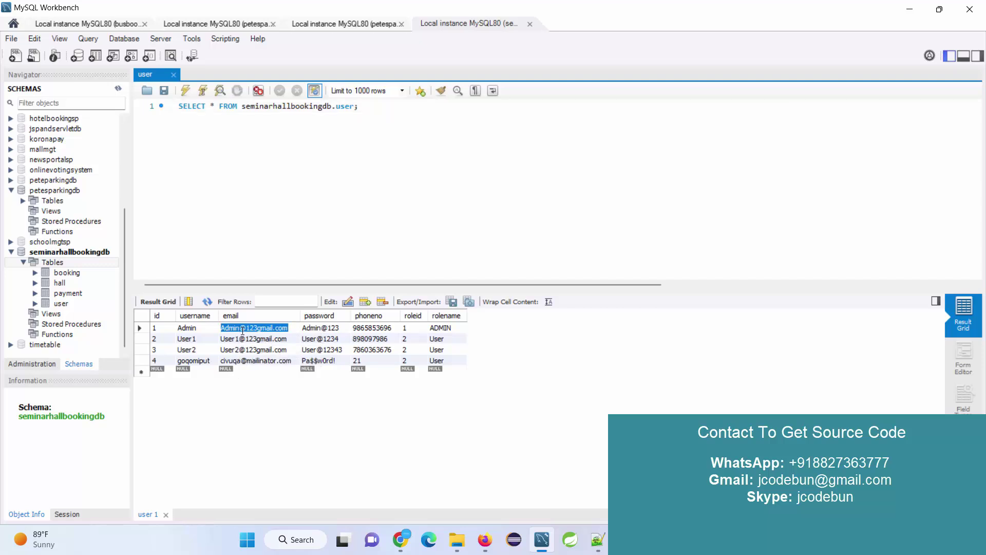
key("alt+Tab")
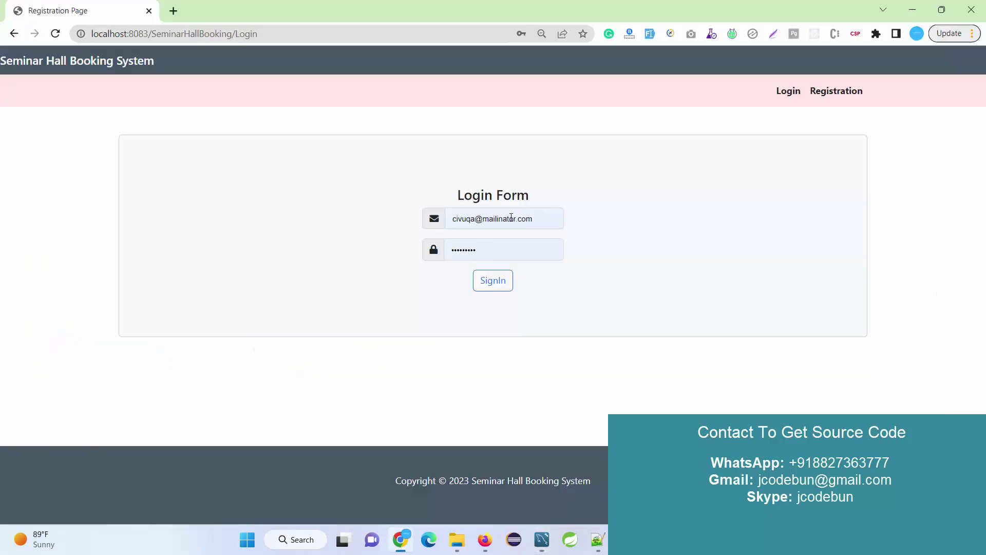
left_click(550, 218)
left_click(279, 222)
left_click(480, 219)
key("ctrl+a")
key("ctrl+v")
left_click(309, 222)
Step: Copy the admin's password from the user table, paste it into the form, and sign in
key("alt+Tab")
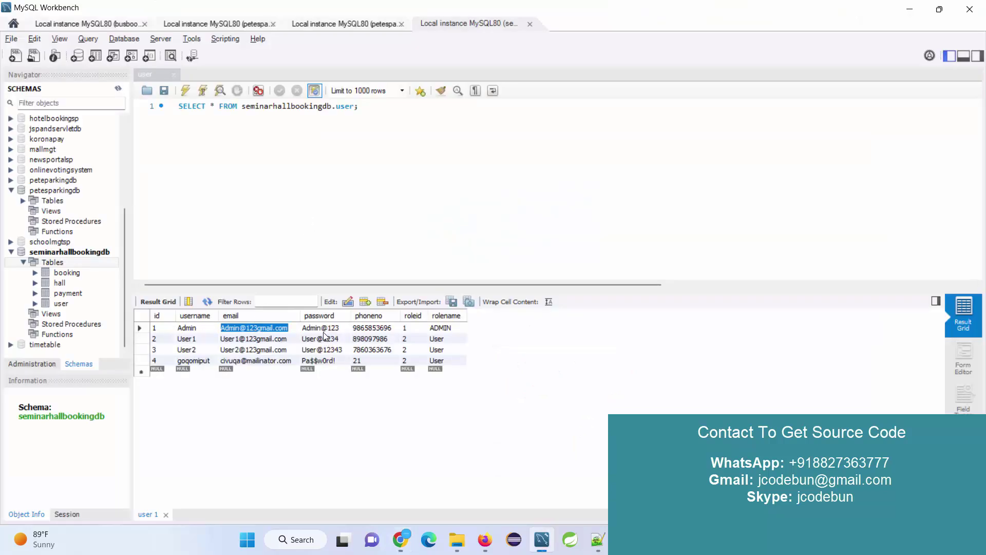
left_click(324, 332)
key("ctrl+c")
key("alt+Tab")
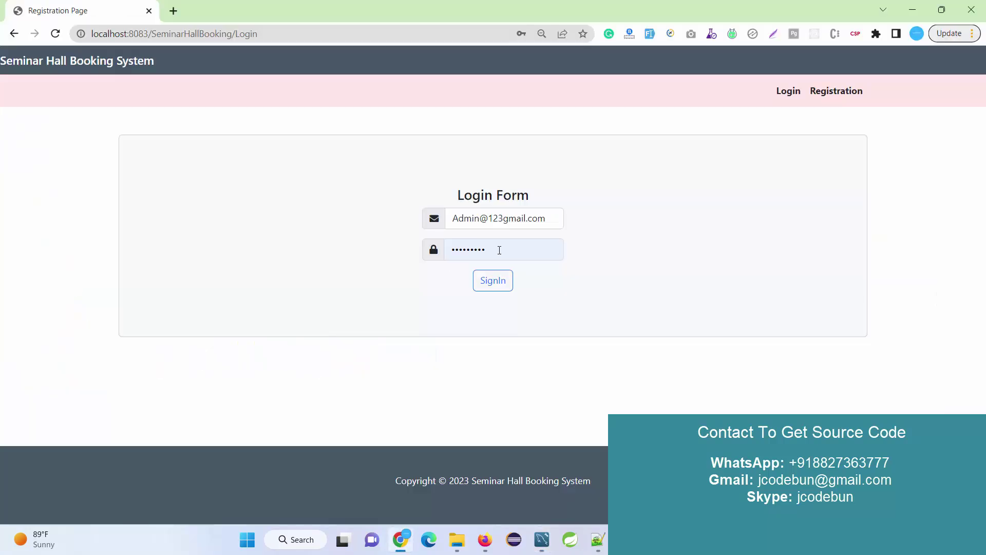
left_click(500, 248)
key("ctrl+a")
key("ctrl+v")
left_click(502, 286)
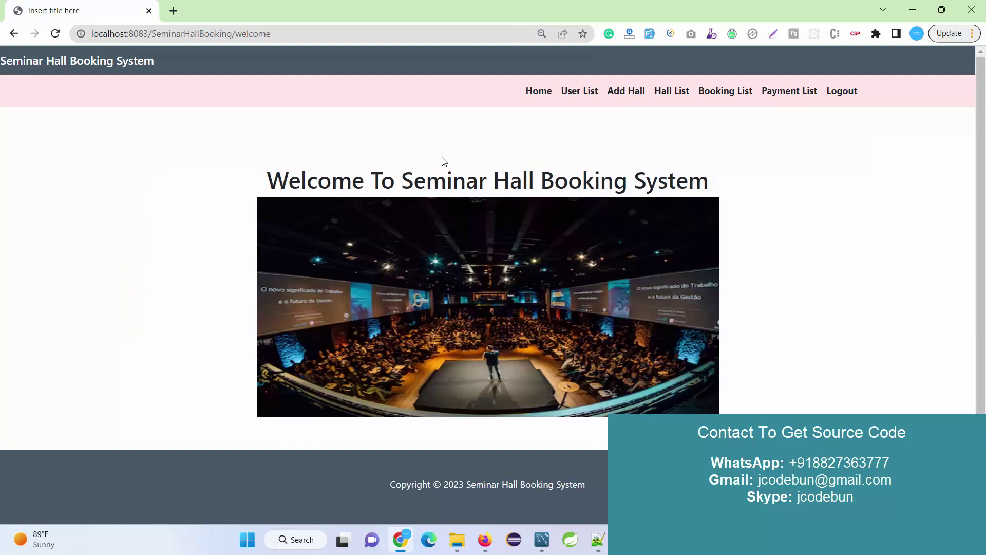
Step: Open the User List and filter it by User1's email address
left_click(578, 93)
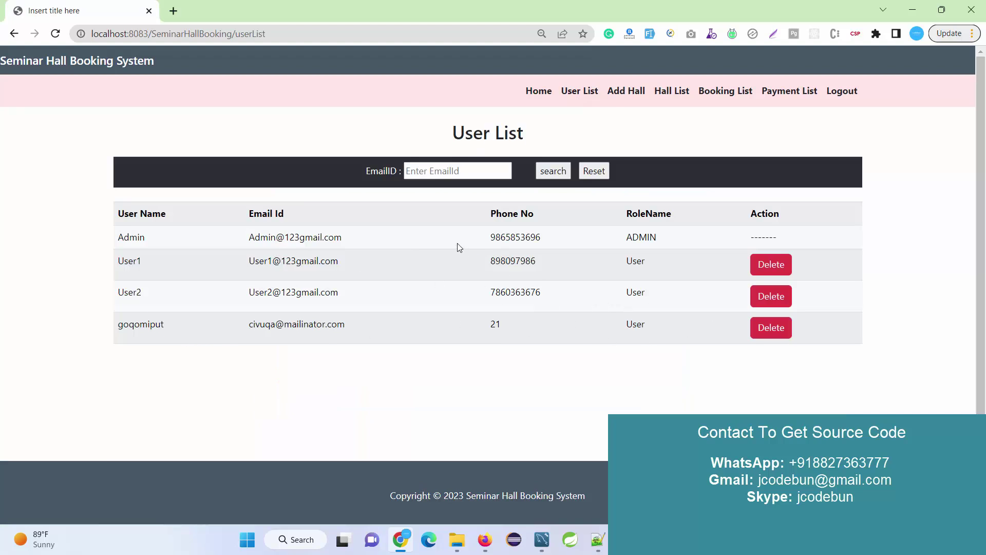
left_click_drag(365, 239, 233, 242)
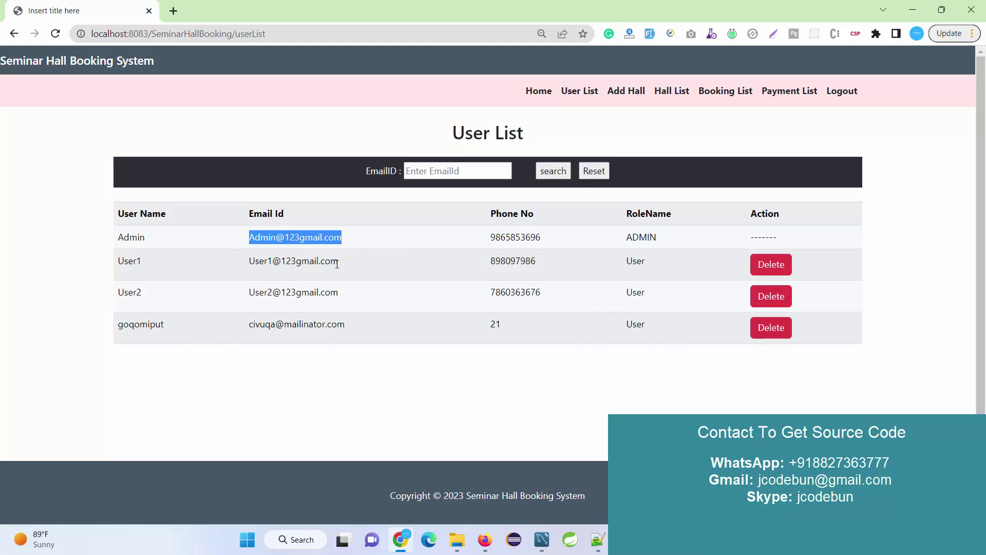
left_click_drag(337, 264, 249, 262)
left_click(414, 165)
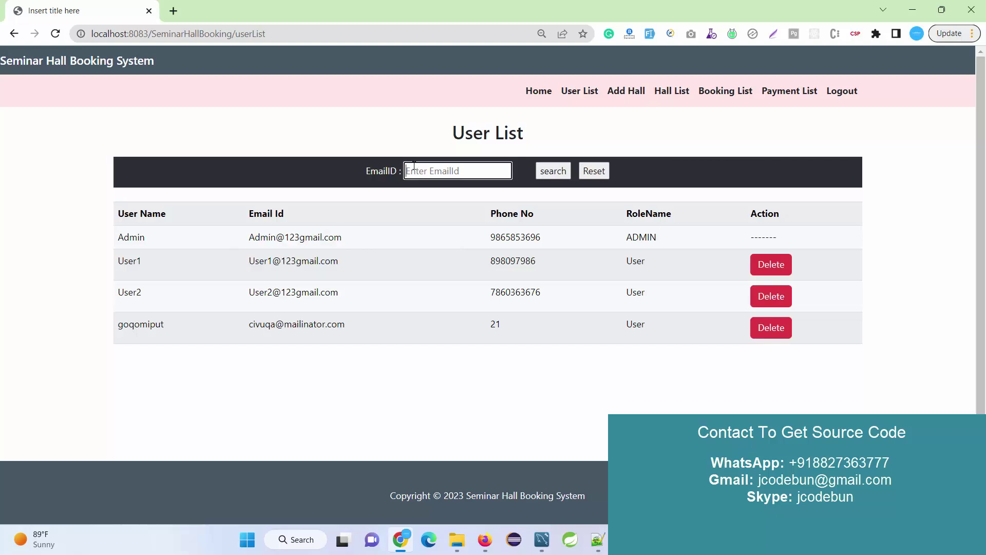
key("ctrl+v")
left_click(552, 171)
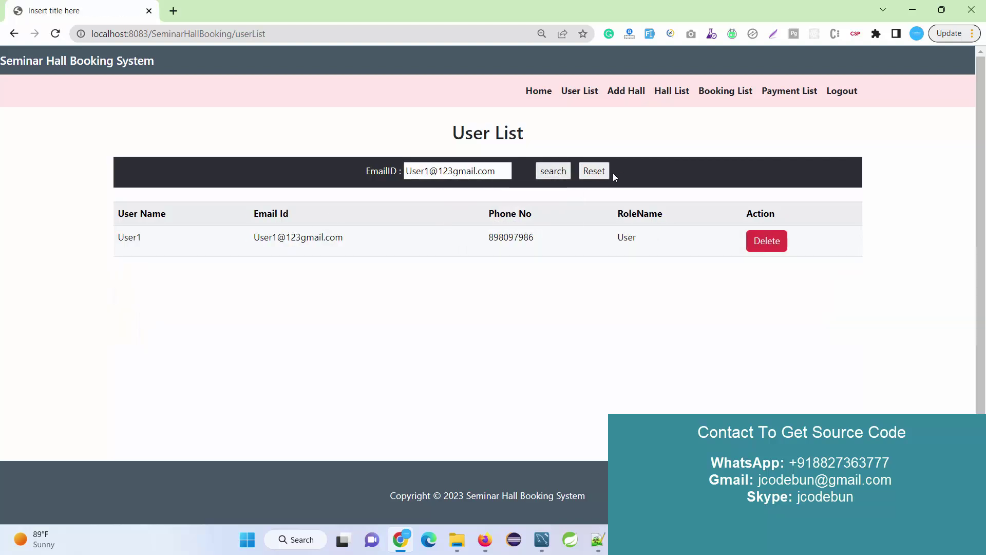
Step: Clear the search and delete the test user, seeing 'Data Deleted Successfully !!'
left_click(594, 172)
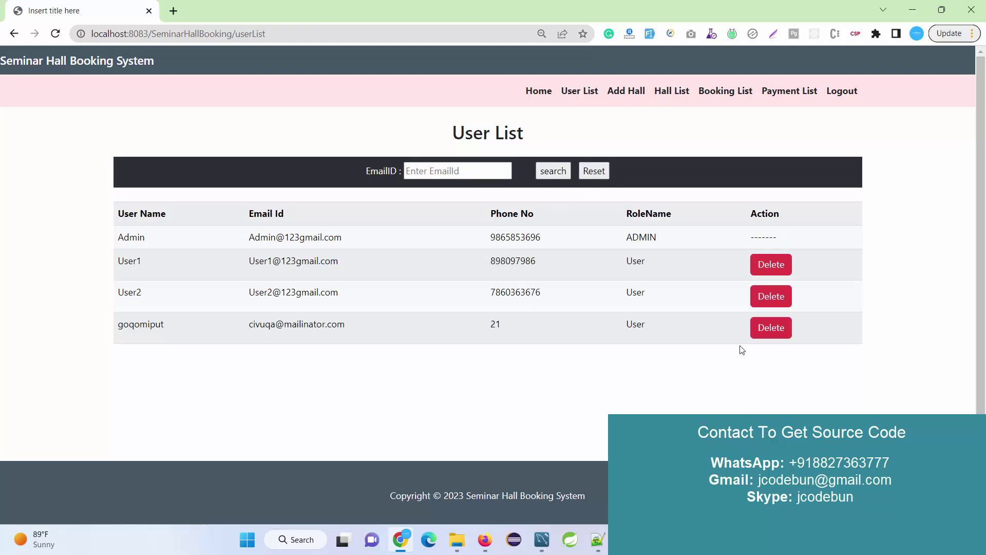
left_click(771, 327)
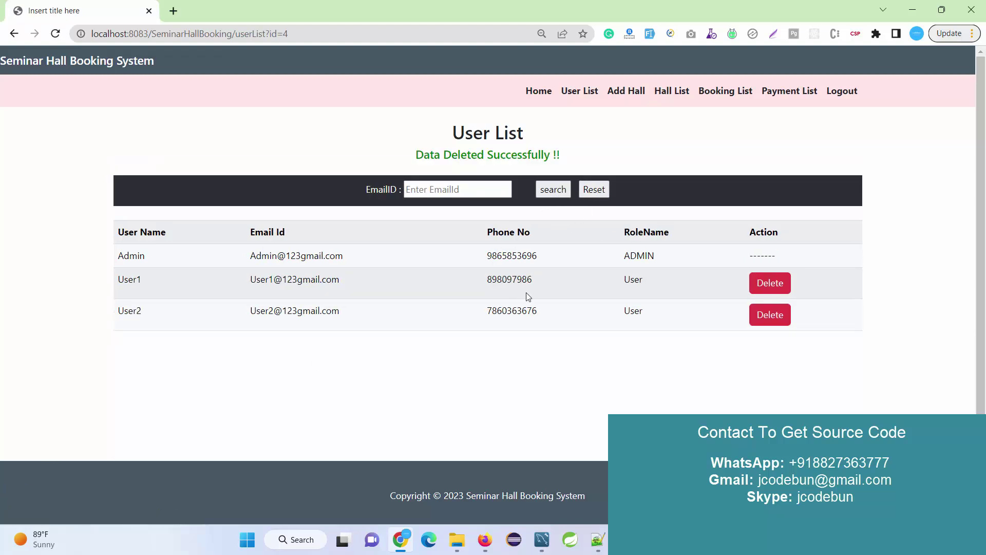
left_click_drag(559, 156, 348, 163)
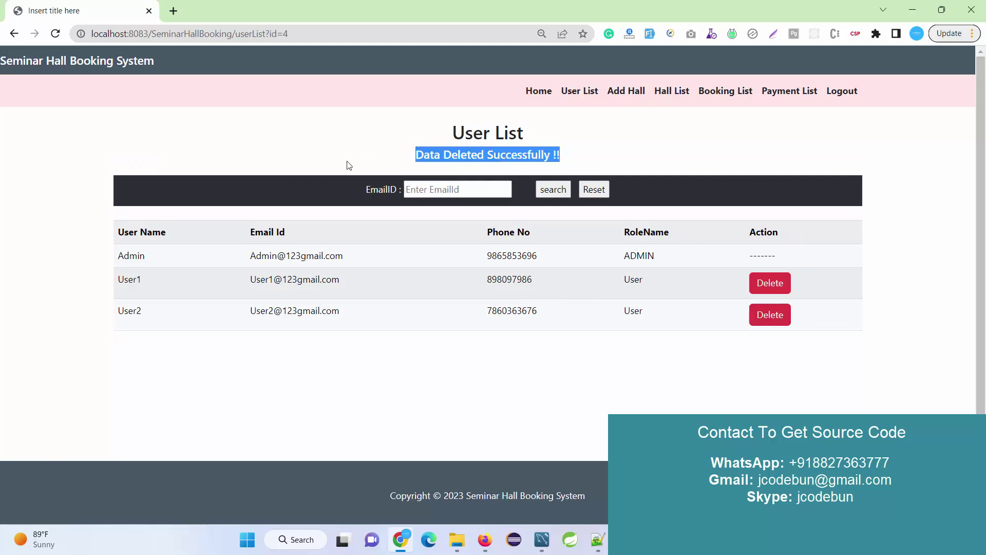
Step: Open the Add Hall form and check existing hall IDs in Workbench's hall table
left_click(618, 98)
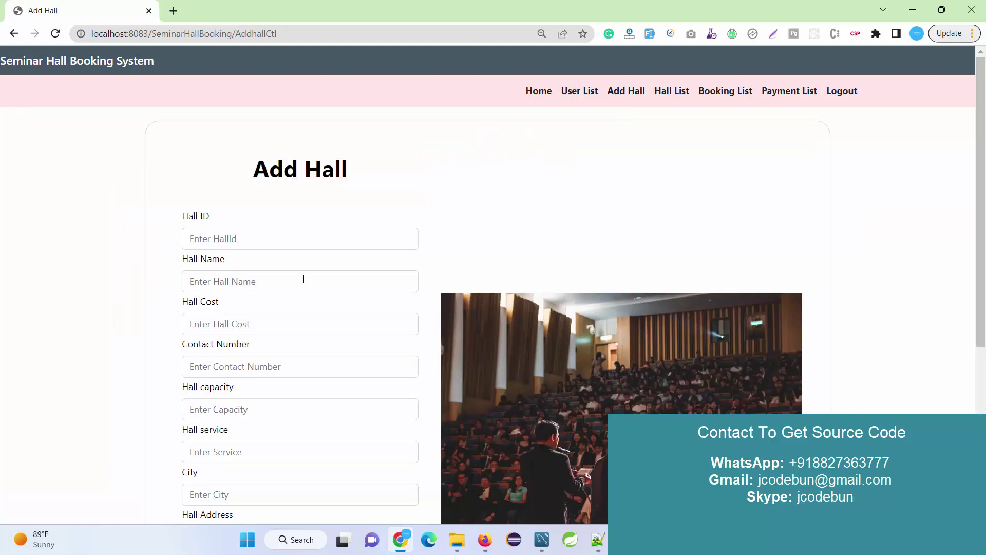
scroll(259, 238, "down", 1)
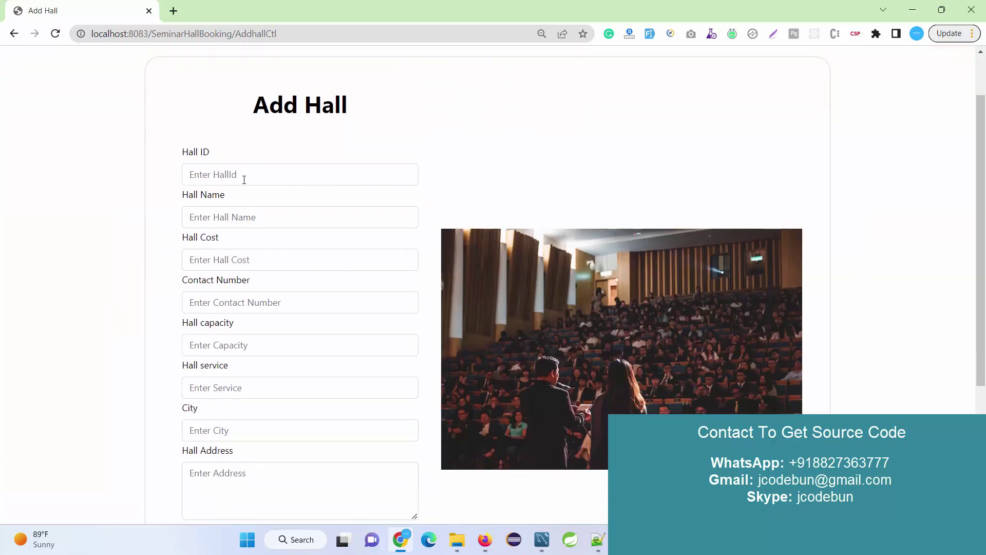
left_click(244, 179)
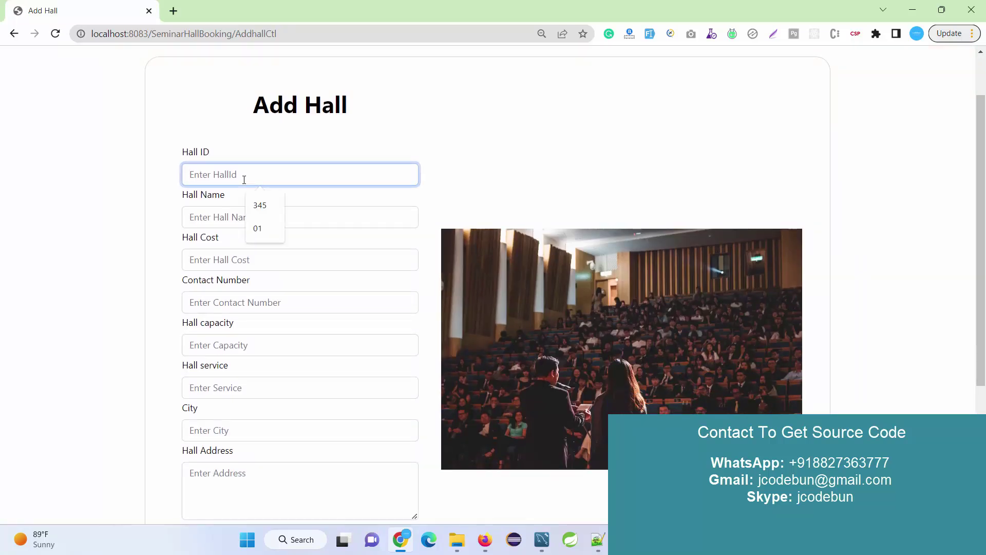
type("367")
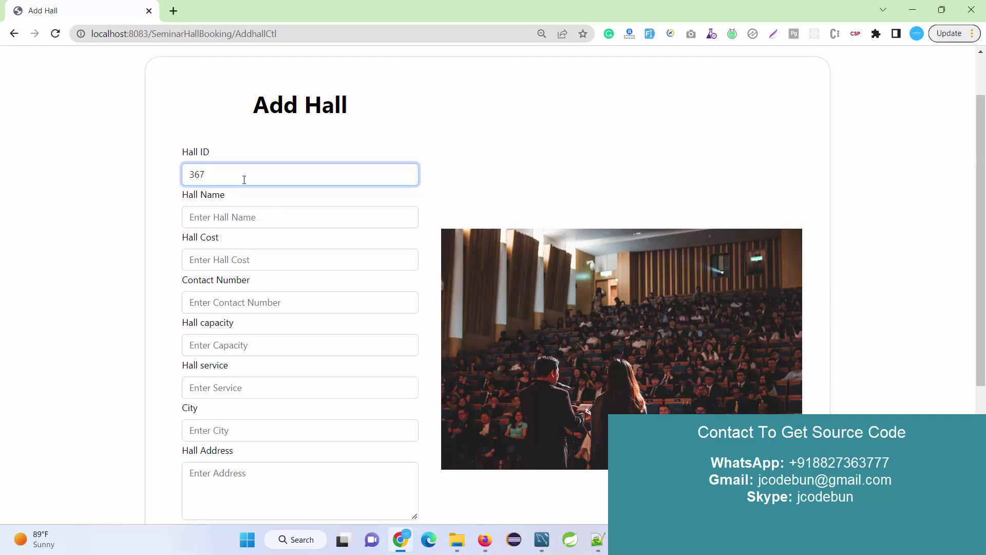
key("BackSpace")
key("BackSpace")
left_click(541, 539)
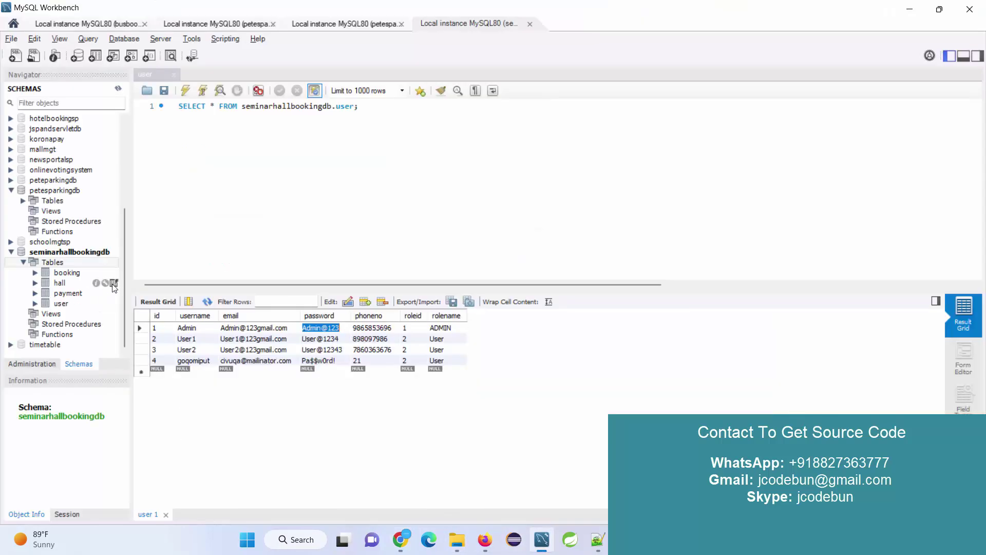
left_click(113, 283)
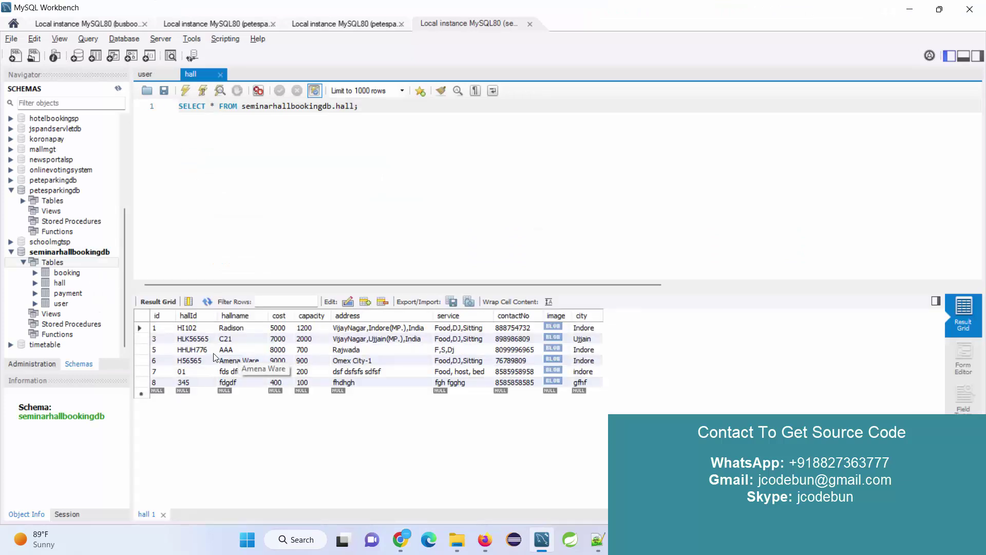
key("alt+Tab")
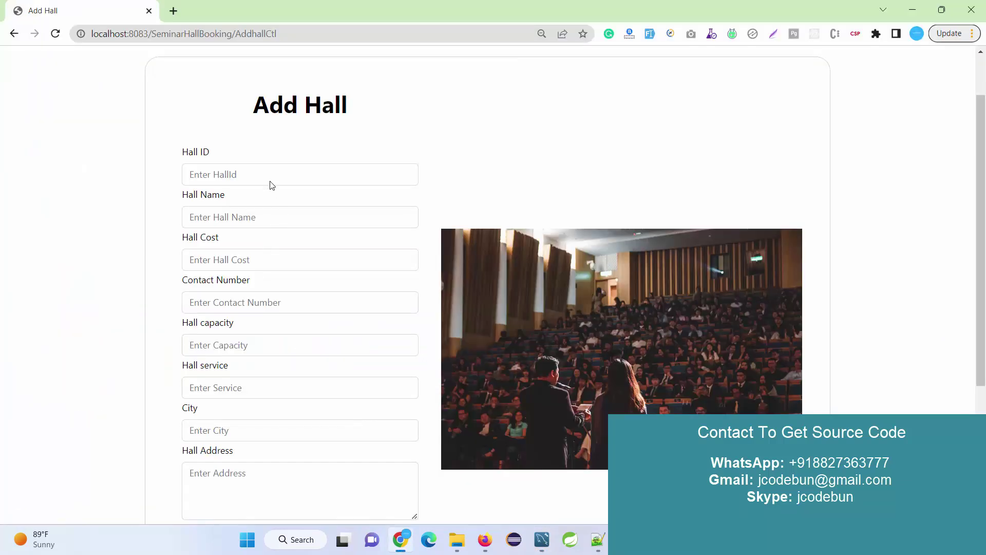
Step: Enter hall ID h234, name 'dfgdf dfgd', cost 5678, a contact number, capacity 100, and service 'fdgh fgfdg'
left_click(269, 177)
type("h234")
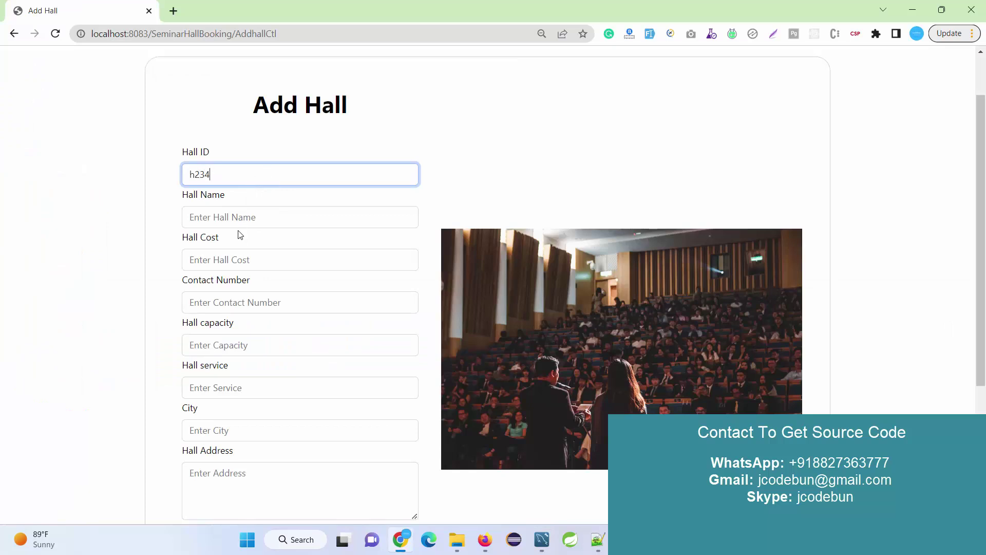
left_click(239, 220)
type("dfgdf dfgd")
left_click(239, 262)
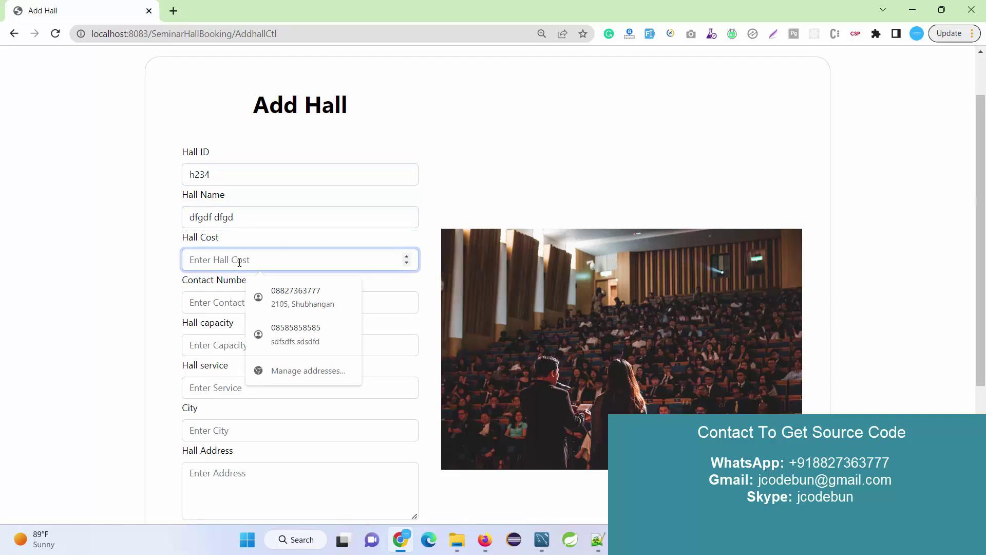
type("5678")
left_click(229, 298)
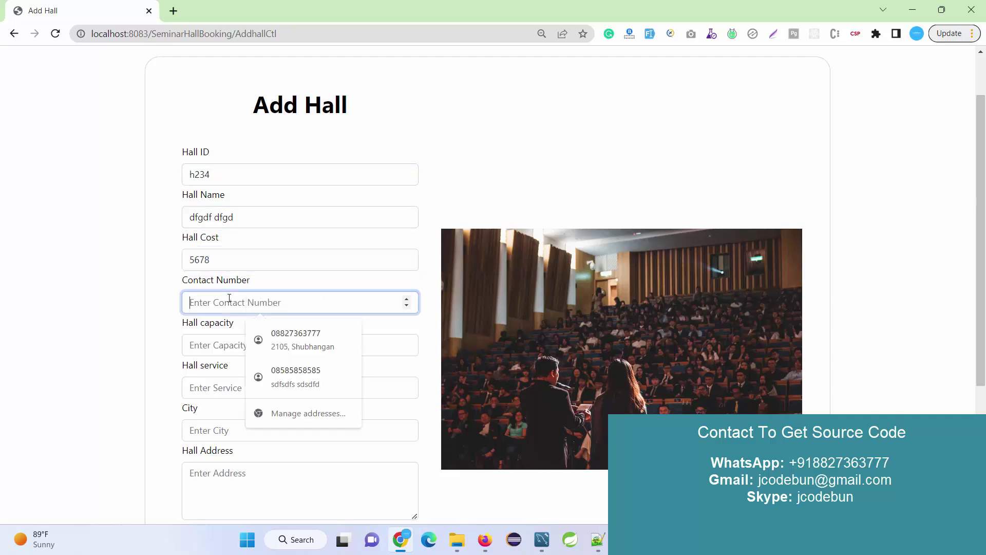
type("8585858585")
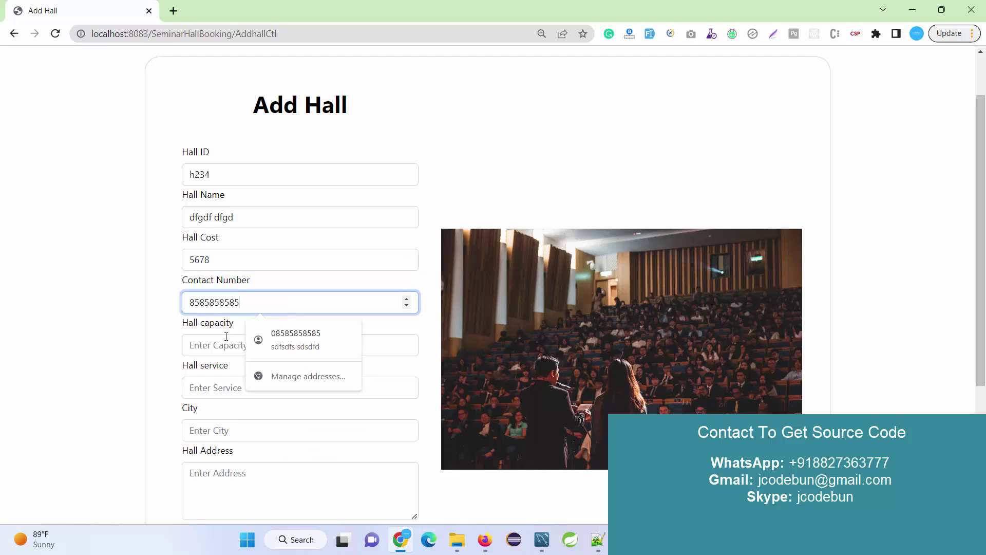
left_click(227, 341)
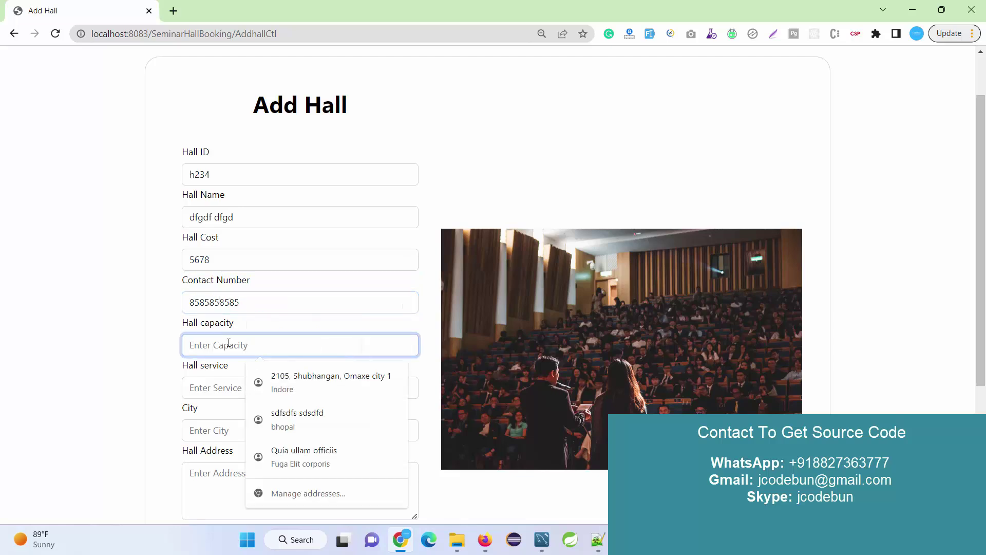
type("100")
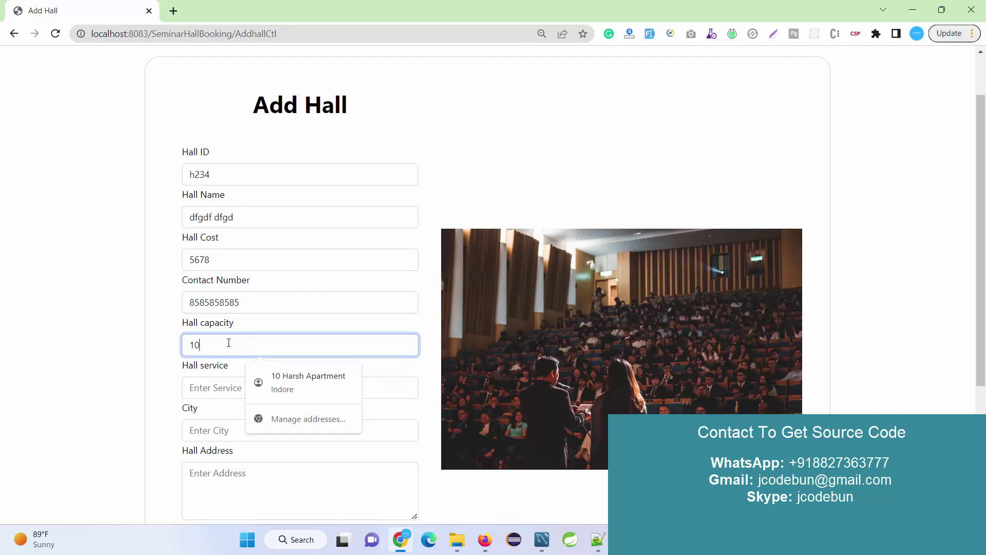
left_click(219, 390)
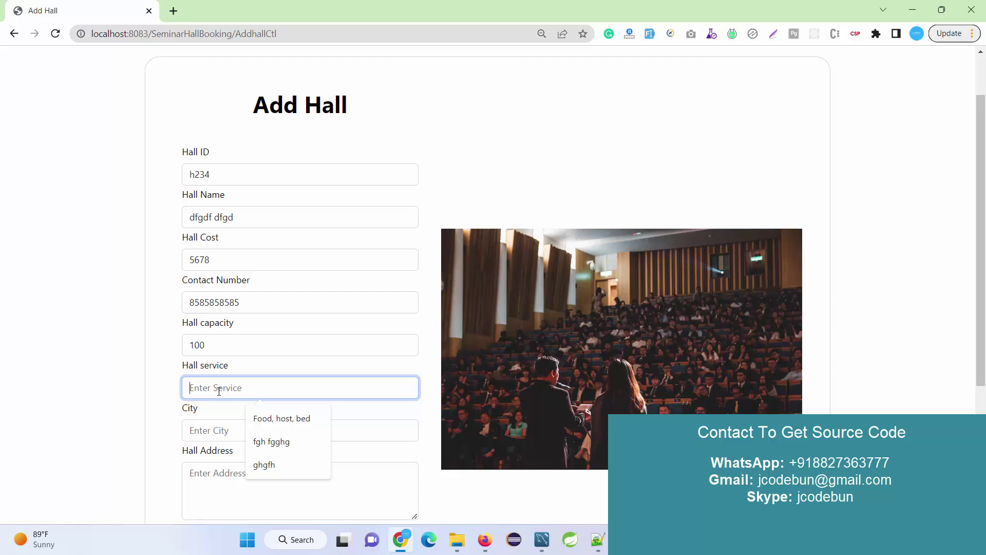
type("fdgh fgfdg")
Step: Set the city to Mumbai and the hall address to 'hfgh fgd'
scroll(222, 377, "down", 1)
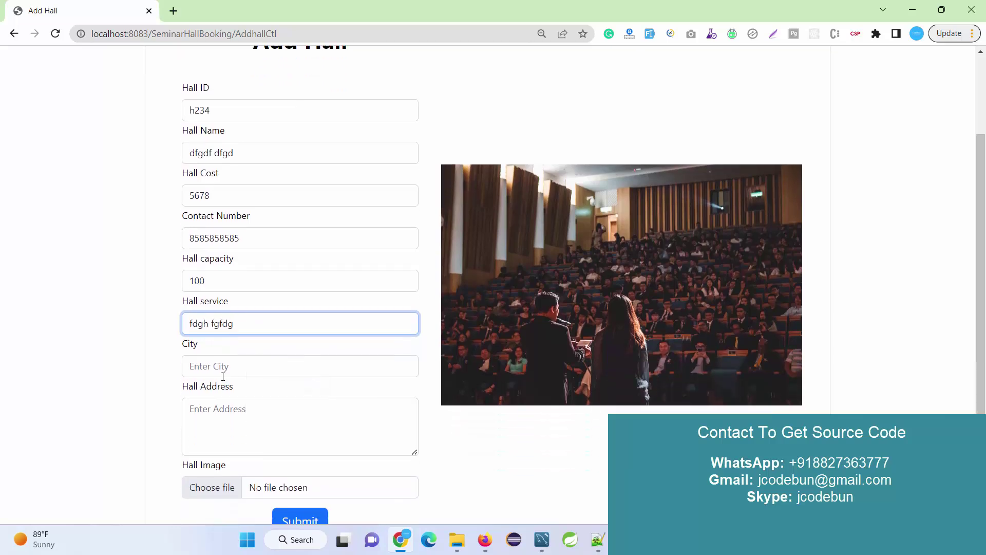
left_click(222, 375)
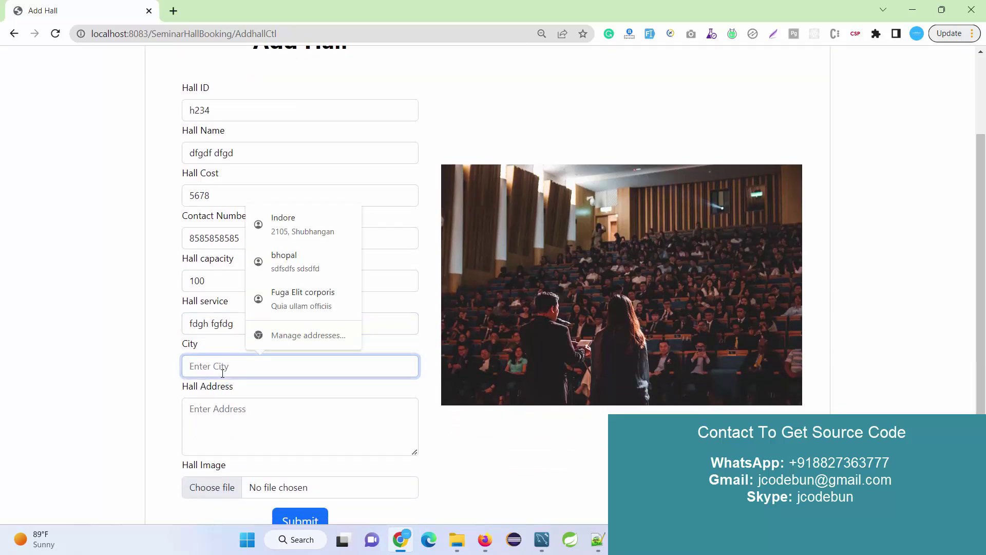
type("gff hfghf")
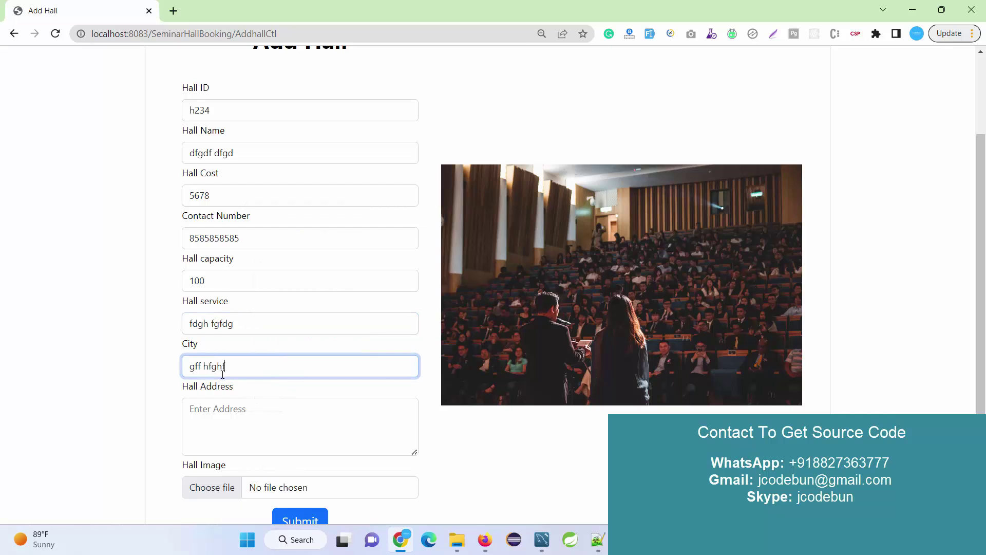
key("BackSpace")
key("BackSpace")
key("BackSpace")
key("BackSpace")
key("BackSpace")
key("BackSpace")
key("BackSpace")
key("BackSpace")
type("gfhgh h")
key("ctrl+a")
type("Mum")
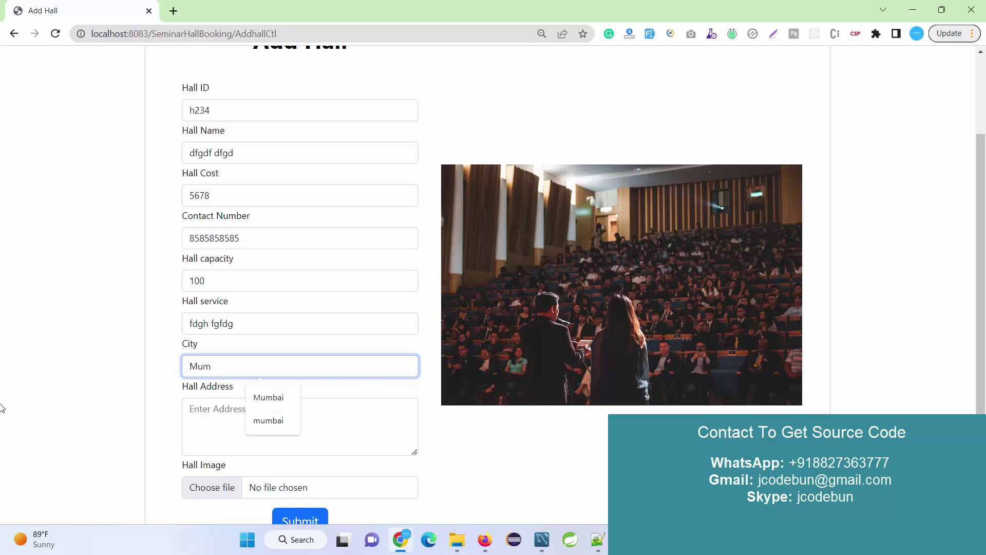
left_click(219, 423)
type("hfgh fgd")
Step: Attach Bg.jpg as the hall image and submit, getting 'Hall Successfully Added !!'
left_click(220, 494)
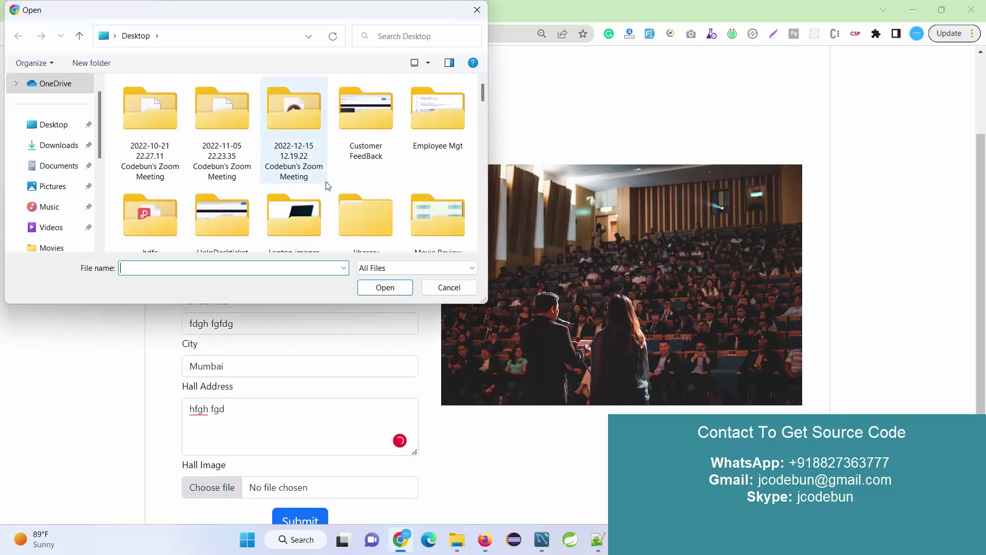
scroll(326, 185, "down", 6)
scroll(397, 185, "up", 5)
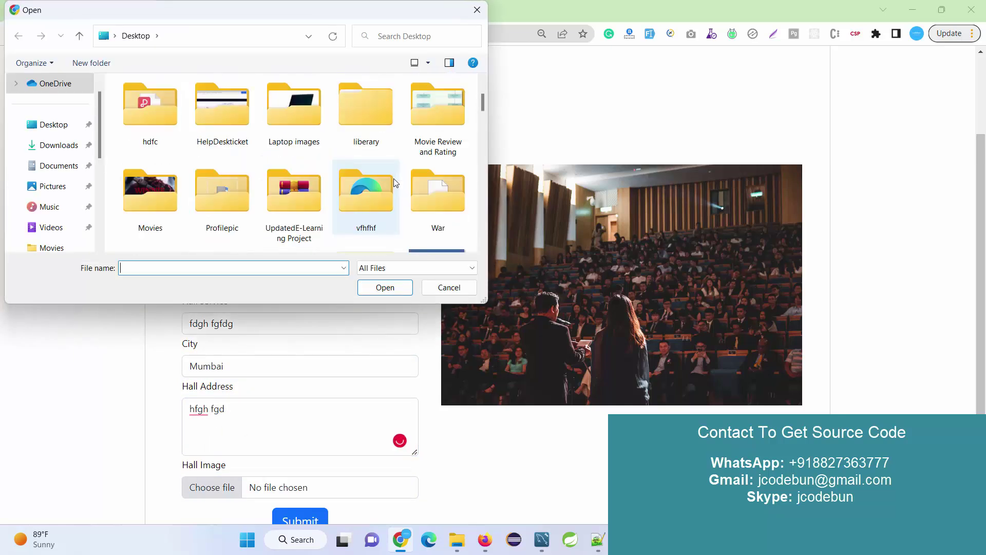
scroll(396, 183, "down", 3)
left_click(435, 103)
left_click(402, 287)
scroll(306, 334, "down", 3)
left_click(297, 381)
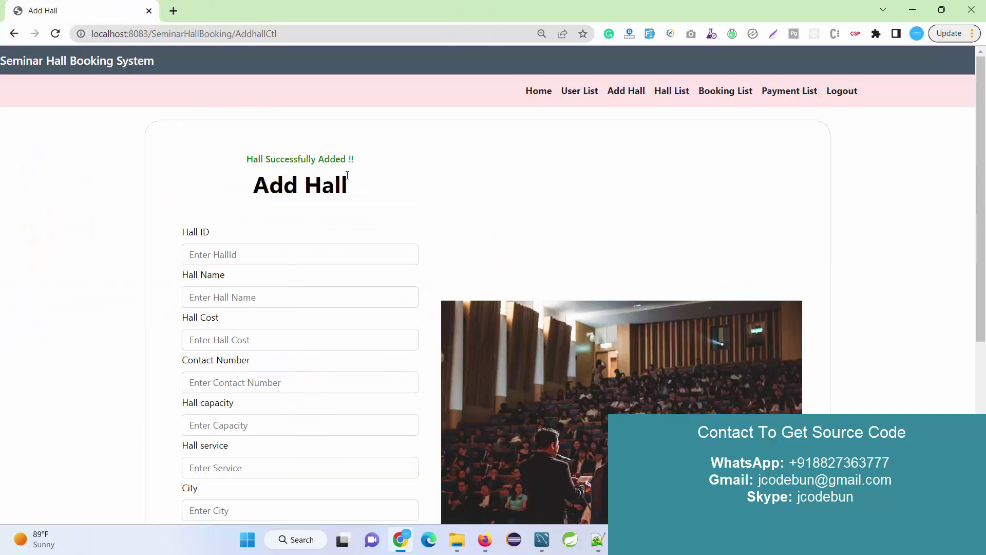
left_click_drag(360, 159, 241, 159)
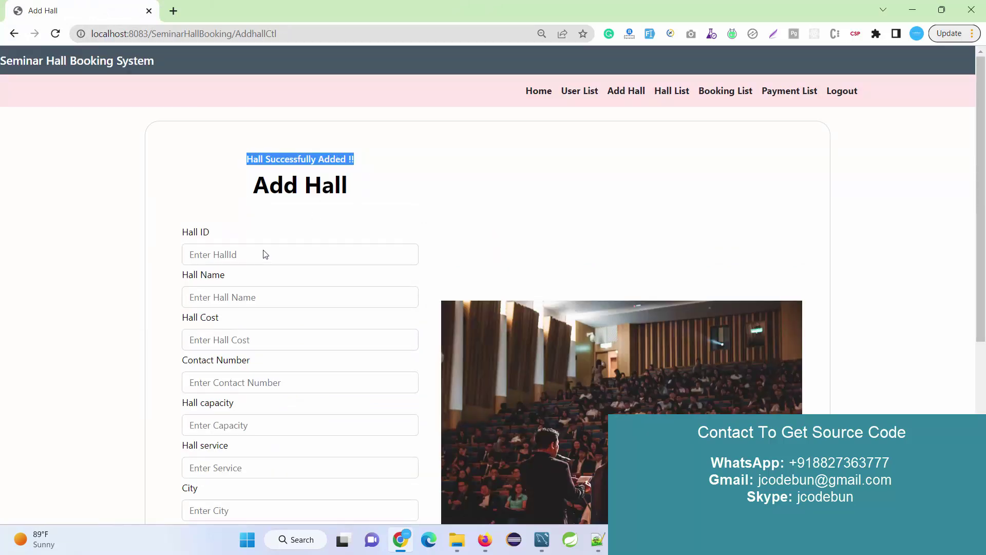
Step: Re-execute the hall SELECT query in Workbench and inspect row 9 for h234 in Mumbai
left_click(542, 539)
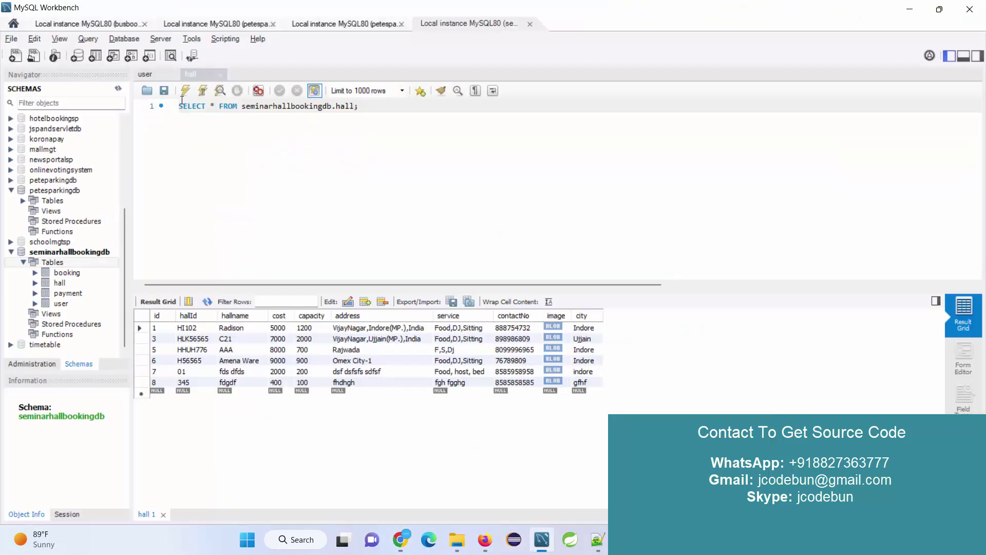
left_click(185, 92)
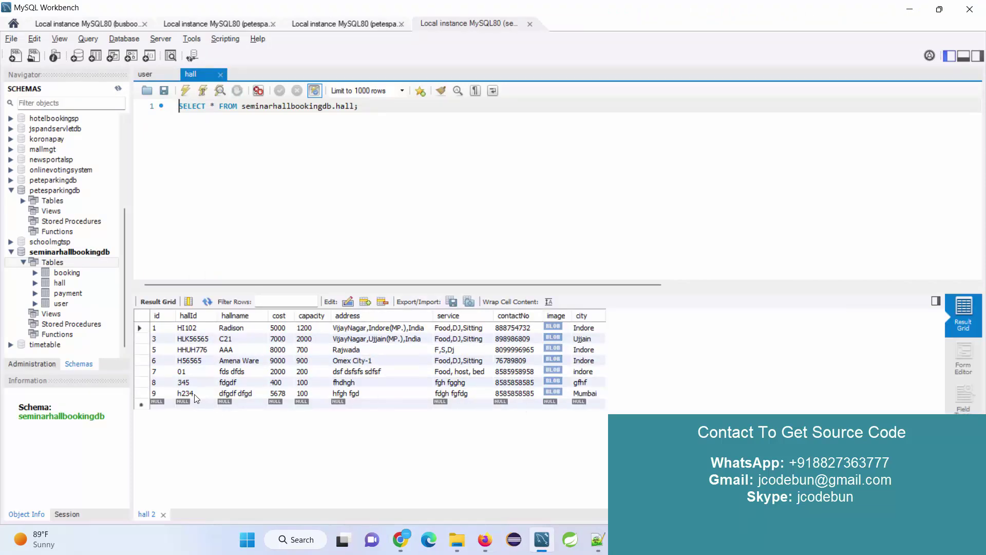
left_click(187, 395)
left_click(187, 395)
key("ctrl+c")
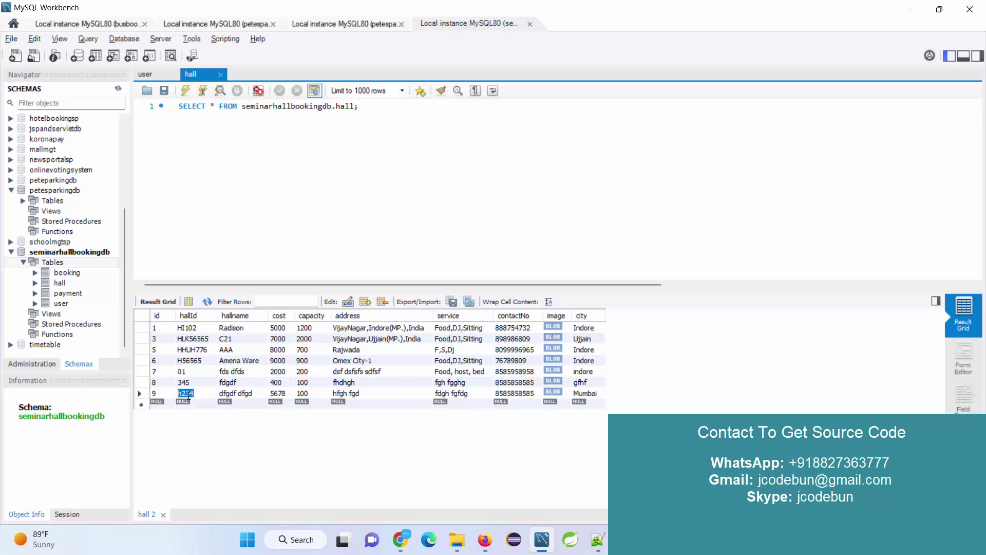
key("alt+Tab")
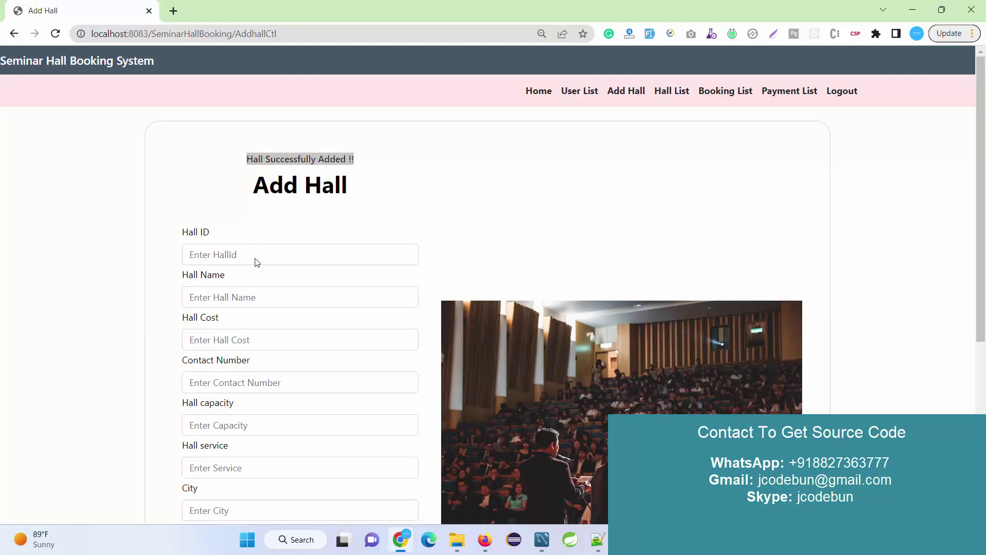
Step: Enter hall ID h234, name 'ghf', a saved contact number, and cost 5000
left_click(255, 255)
key("ctrl+v")
left_click(223, 301)
type("ghf")
left_click(225, 330)
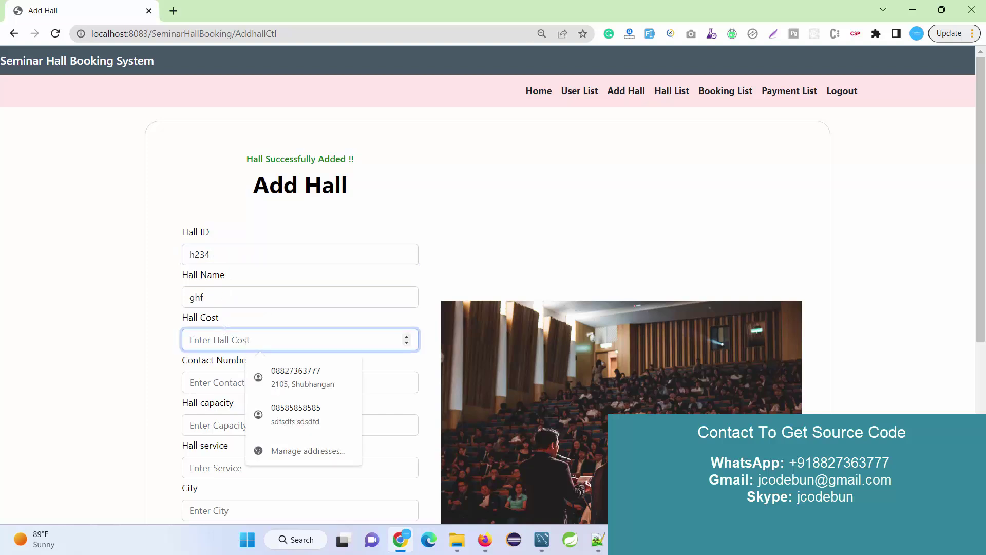
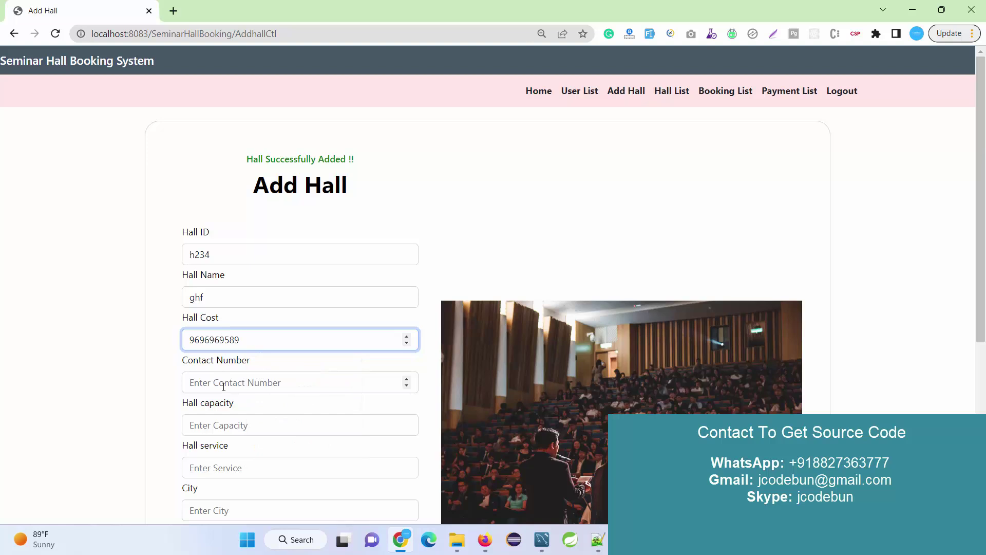
left_click(224, 383)
left_click(132, 341)
key("Tab")
key("BackSpace")
left_click(190, 383)
key("Down")
key("Return")
left_click(230, 341)
type("5000")
Step: Fill capacity 56, service 'fgfh', city, and address 'dfgd' with placeholder text
scroll(230, 344, "down", 3)
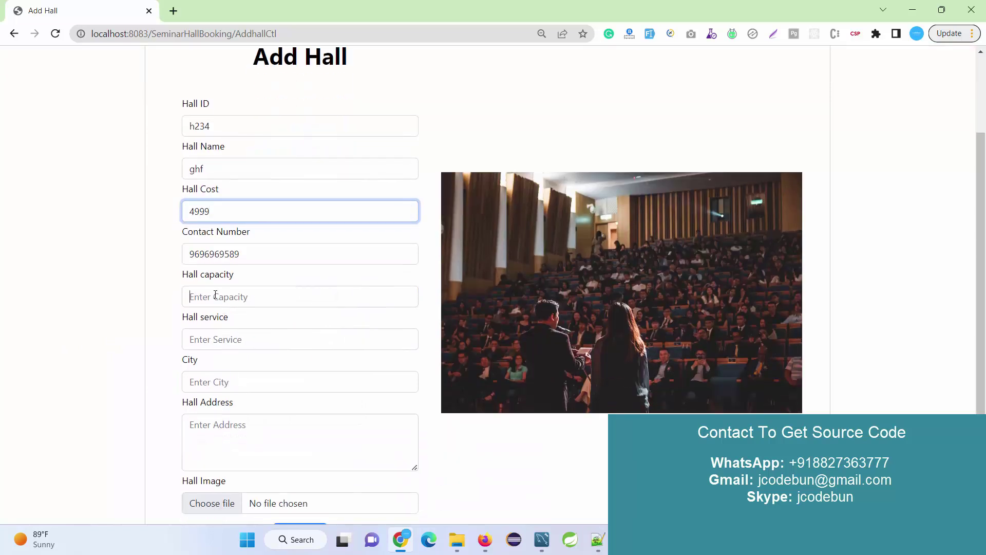
left_click(215, 295)
type("56")
left_click(225, 339)
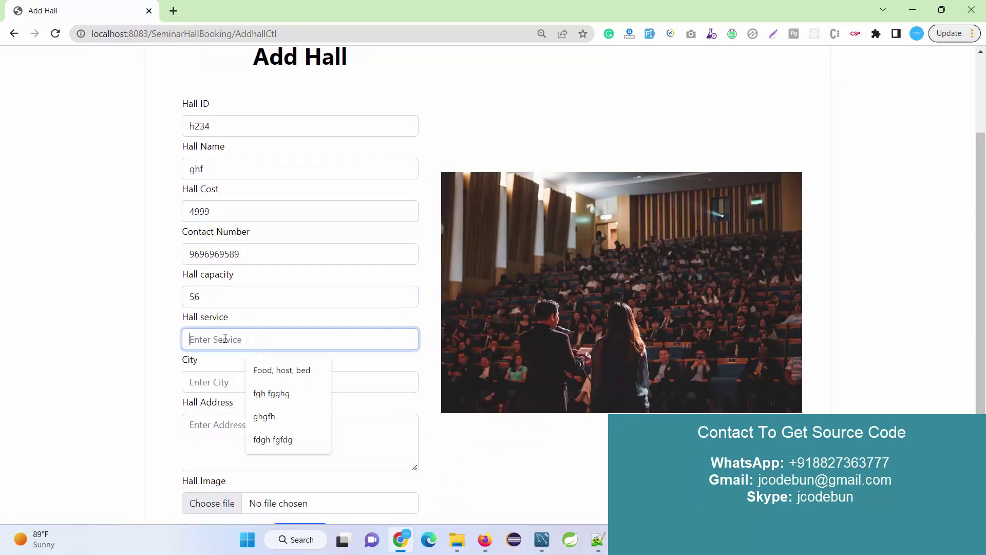
type("fgfh")
key("shift+Tab")
type("df")
left_click(226, 384)
type("fgdfg")
left_click(229, 424)
type("dfgd")
Step: Attach bikelogo.png and submit, getting the 'Hall Id already Exist' error
left_click(217, 502)
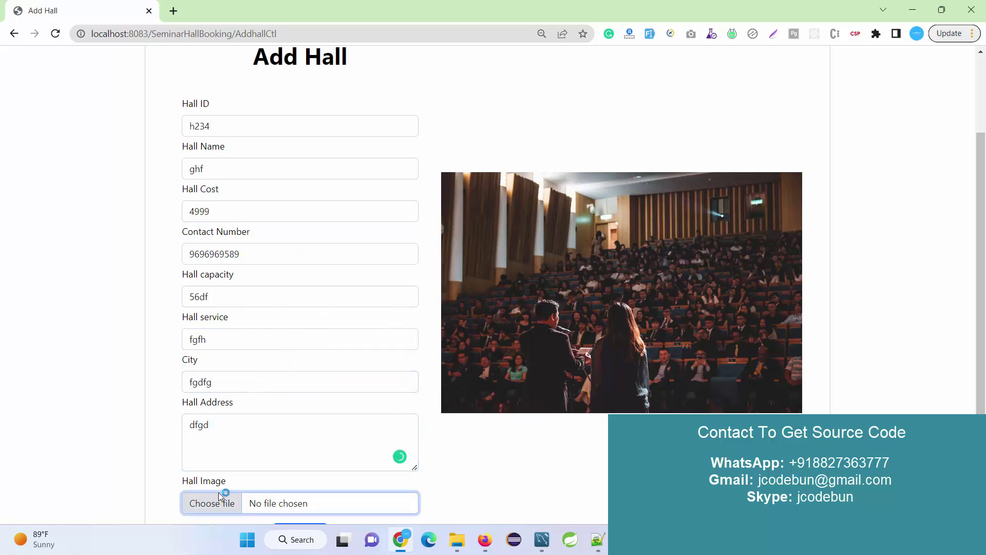
scroll(390, 181, "down", 4)
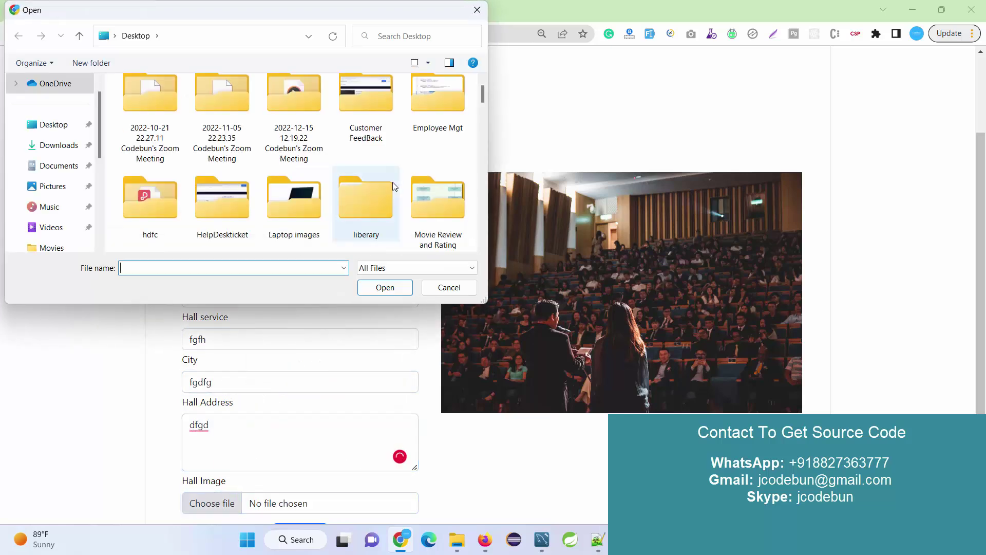
scroll(390, 181, "down", 3)
left_click(294, 193)
left_click(372, 288)
scroll(324, 296, "down", 3)
left_click(300, 375)
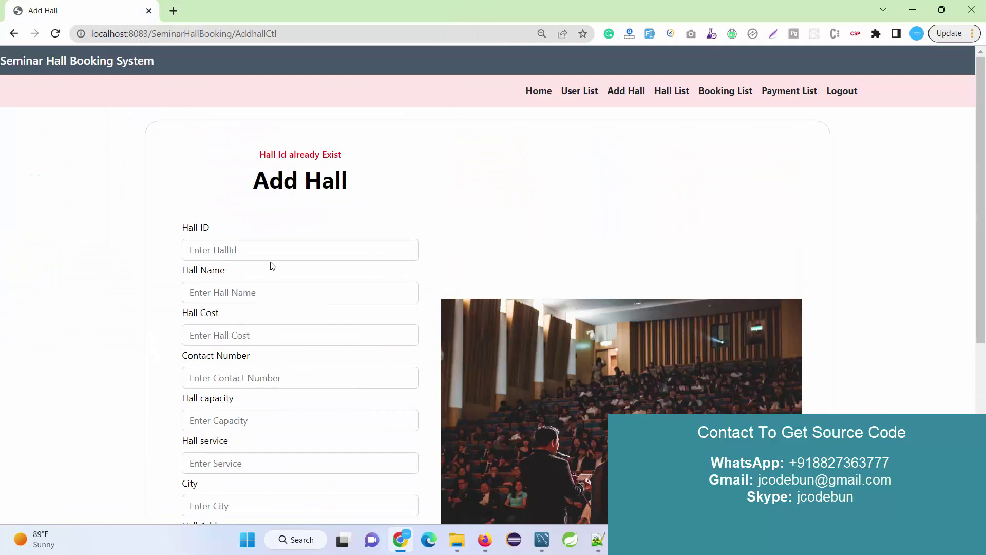
left_click_drag(351, 156, 250, 156)
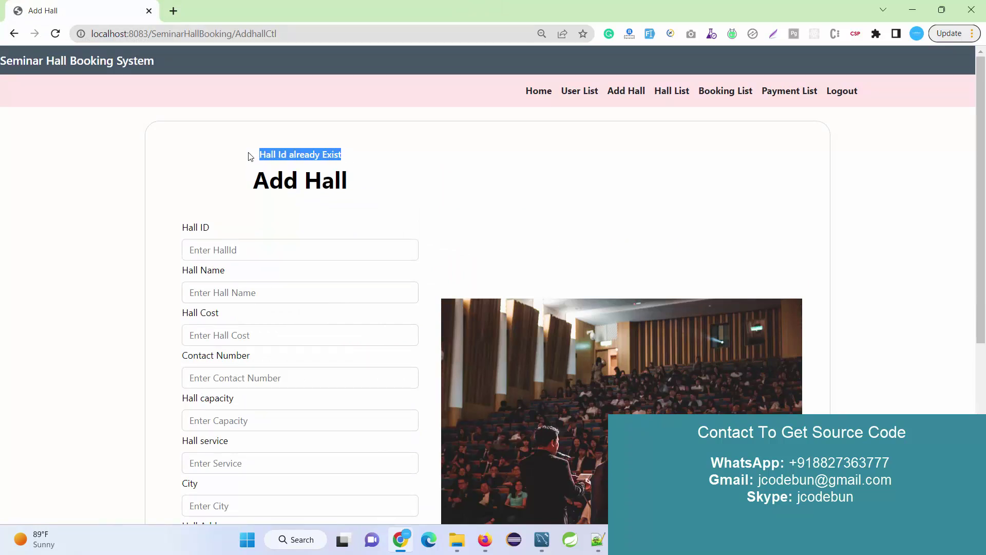
Step: Open the Hall List, view h234's details (Mumbai, capacity 100, ₹5678), then go back
left_click(715, 97)
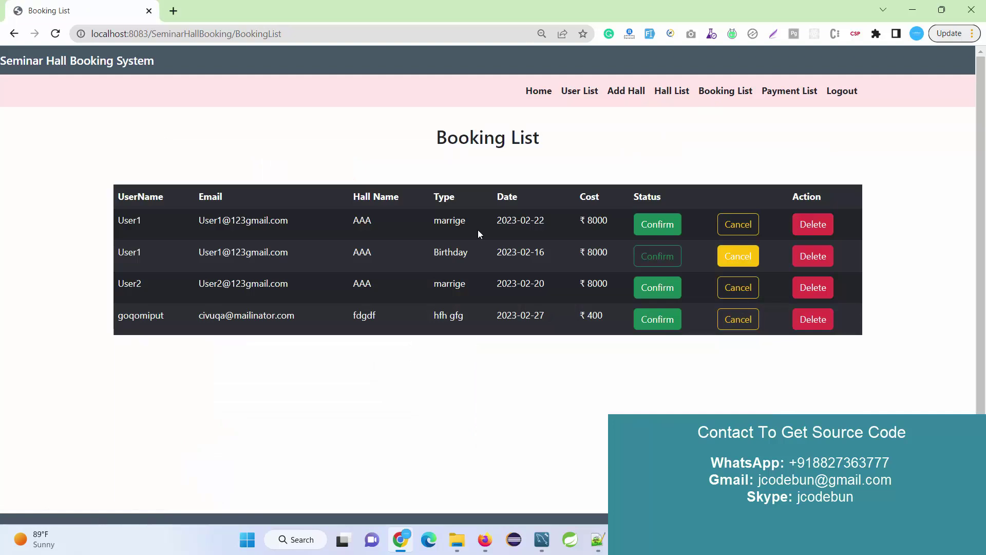
left_click(669, 93)
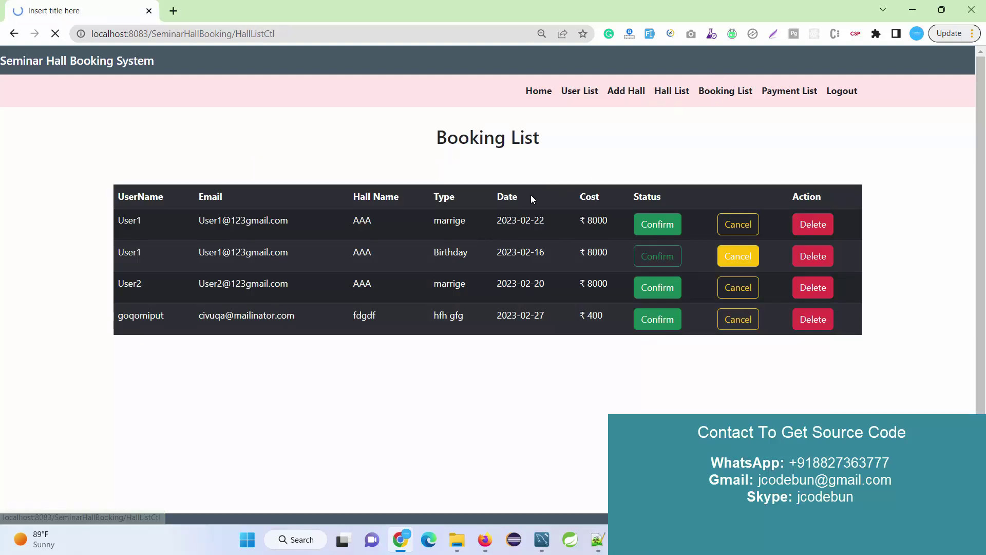
scroll(435, 221, "down", 5)
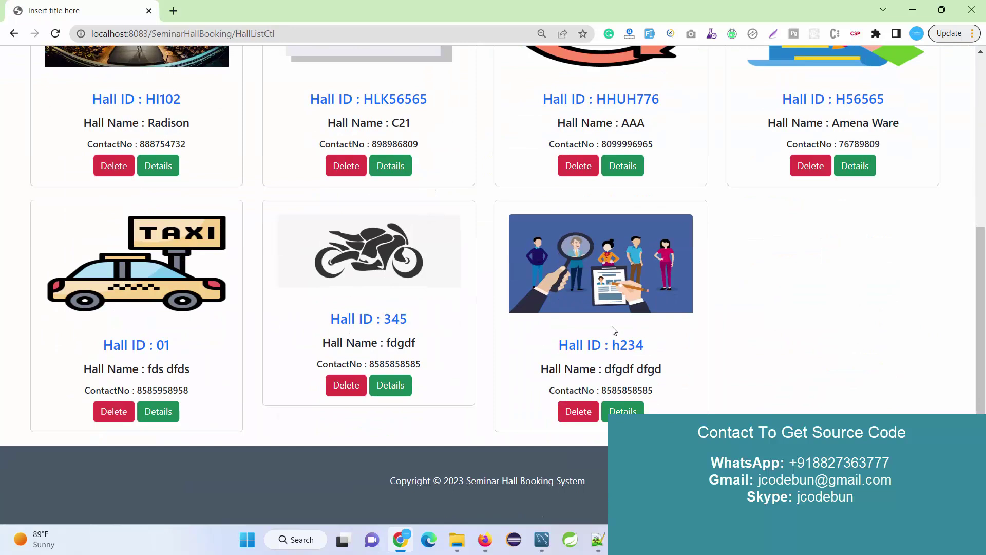
left_click_drag(652, 347, 584, 345)
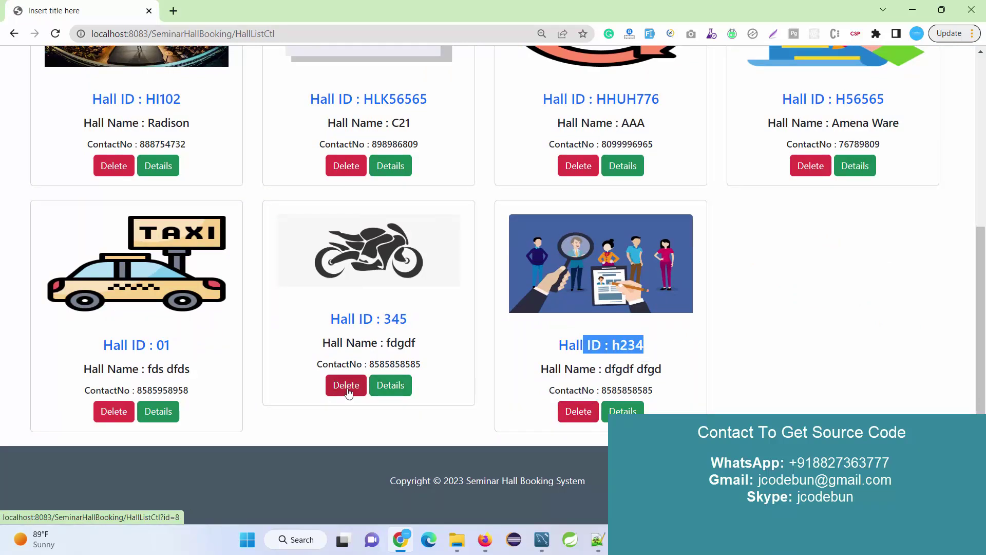
left_click(619, 411)
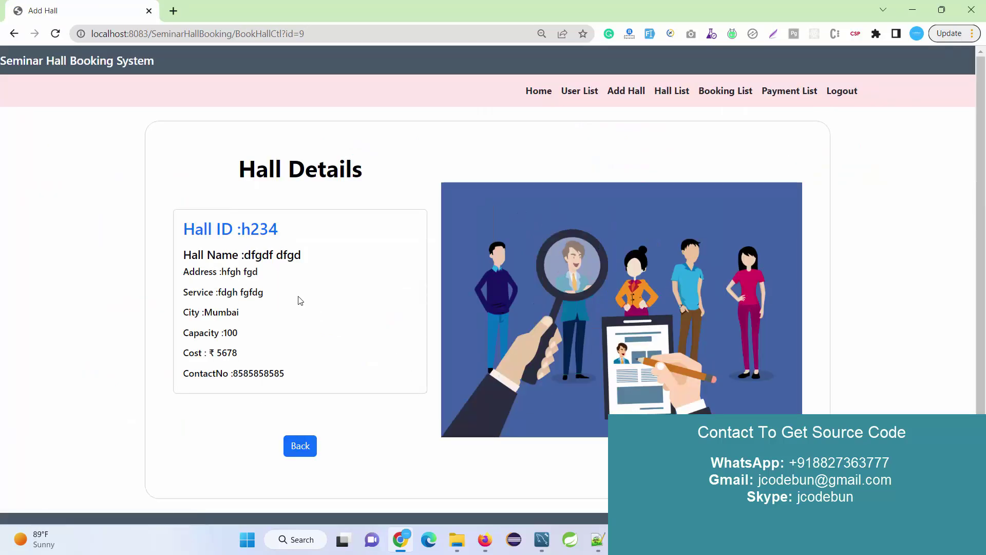
left_click(298, 440)
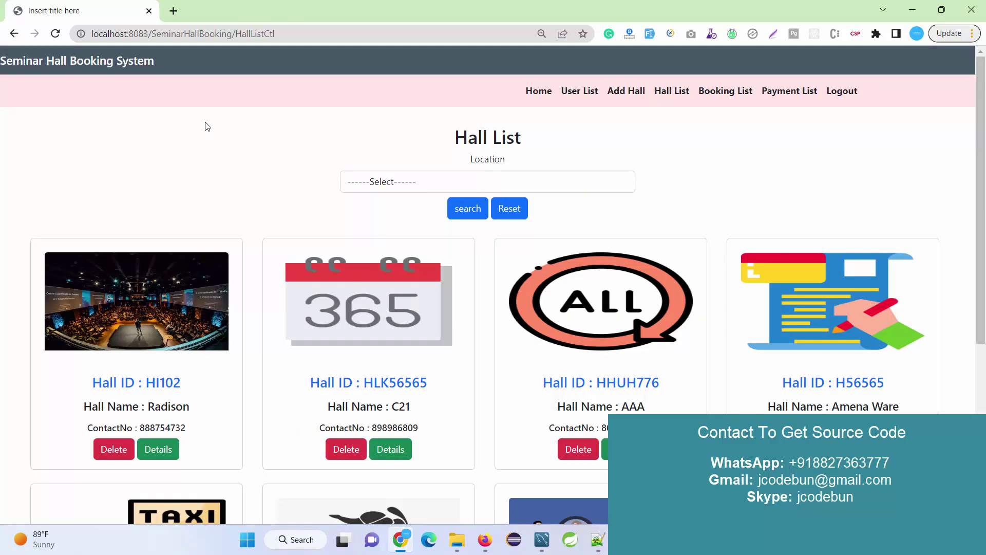
scroll(415, 226, "down", 5)
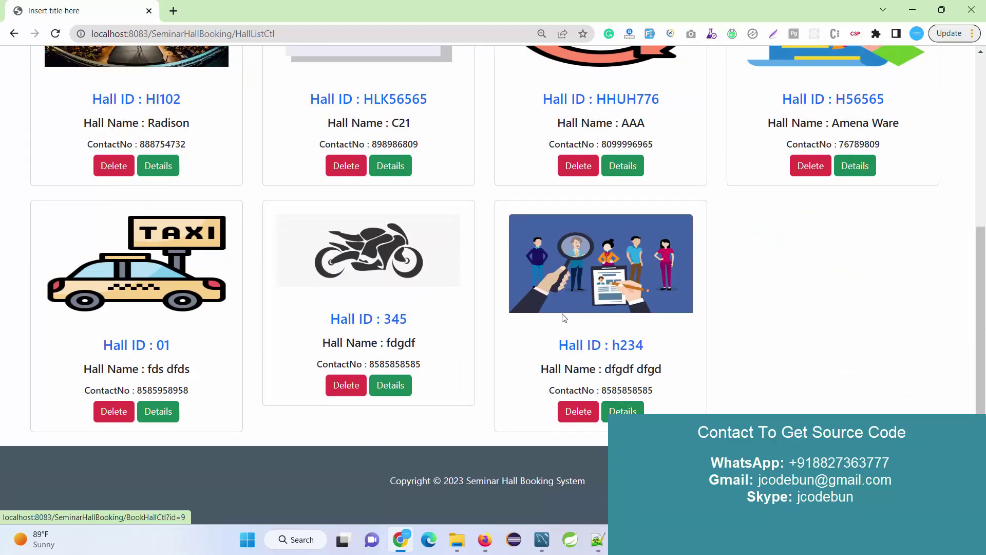
scroll(485, 289, "up", 4)
scroll(477, 286, "up", 1)
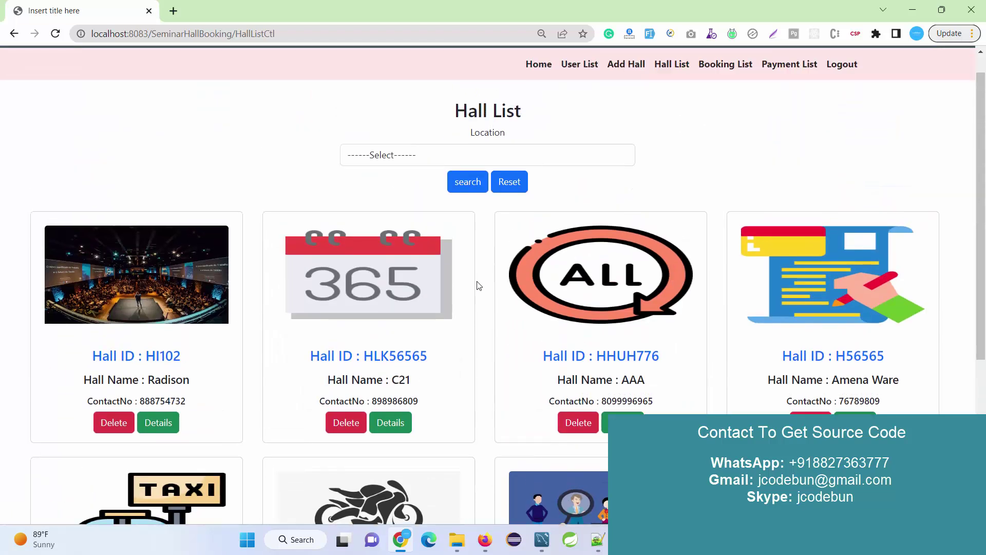
left_click(397, 156)
left_click(399, 187)
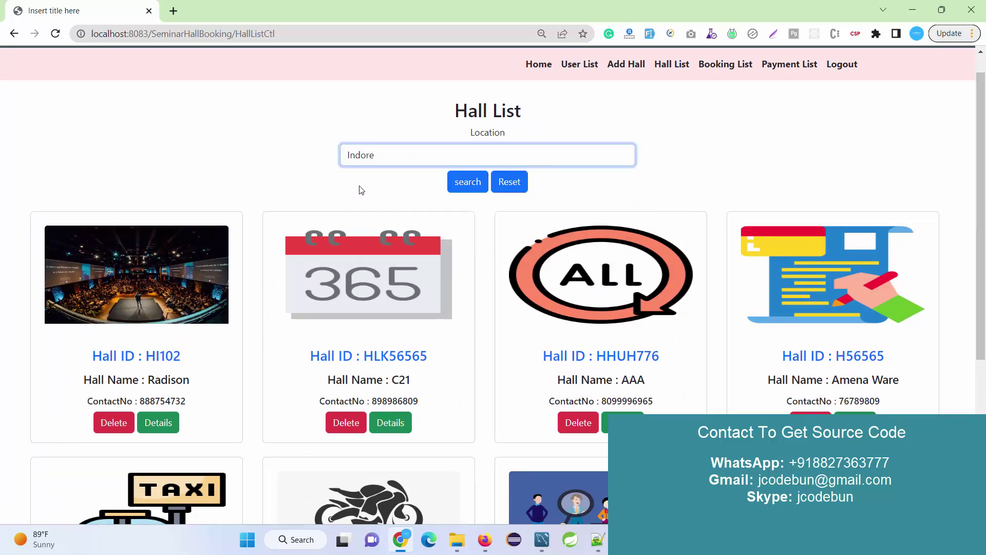
key("Tab")
key("Return")
left_click(370, 189)
left_click(378, 223)
key("Tab")
key("Return")
left_click(382, 191)
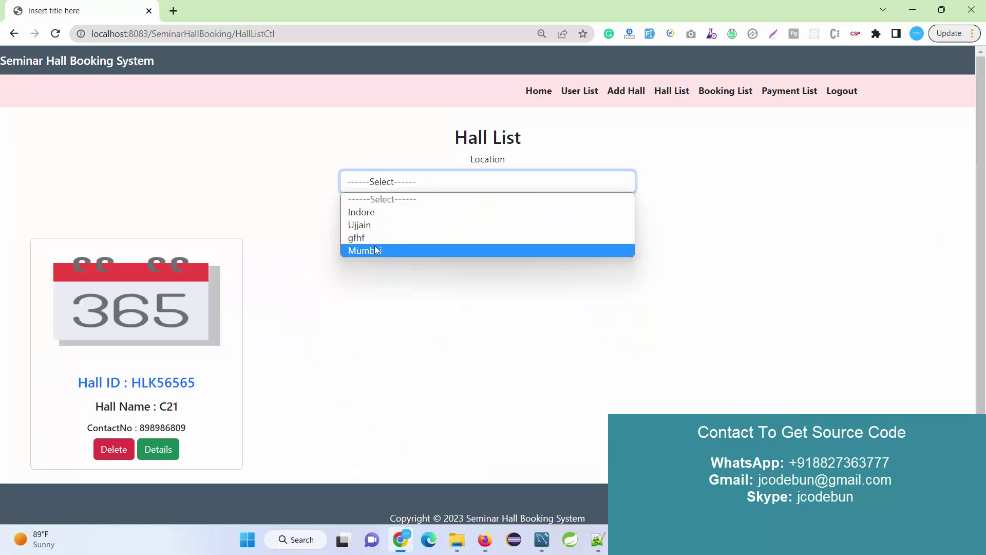
left_click(375, 247)
key("Tab")
key("Return")
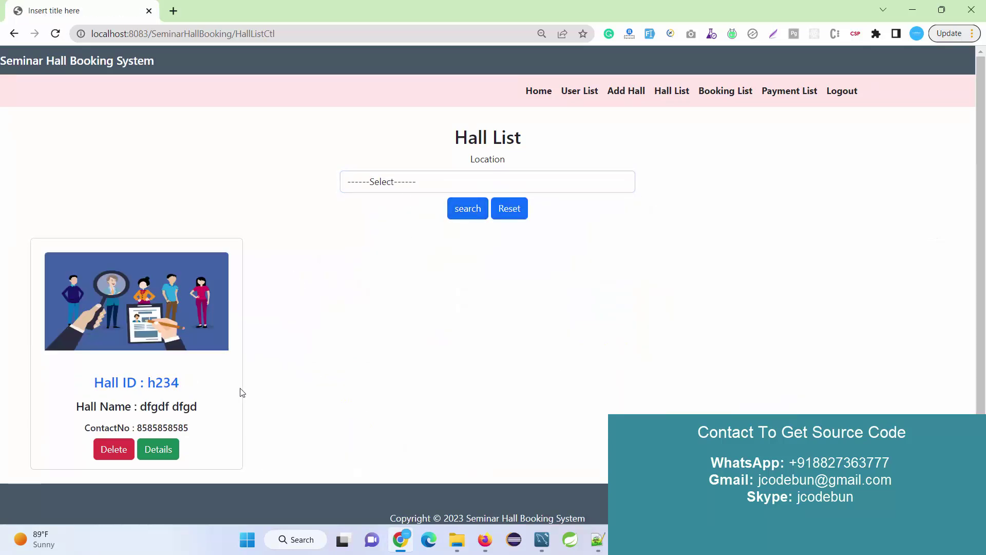
left_click_drag(280, 455, 30, 282)
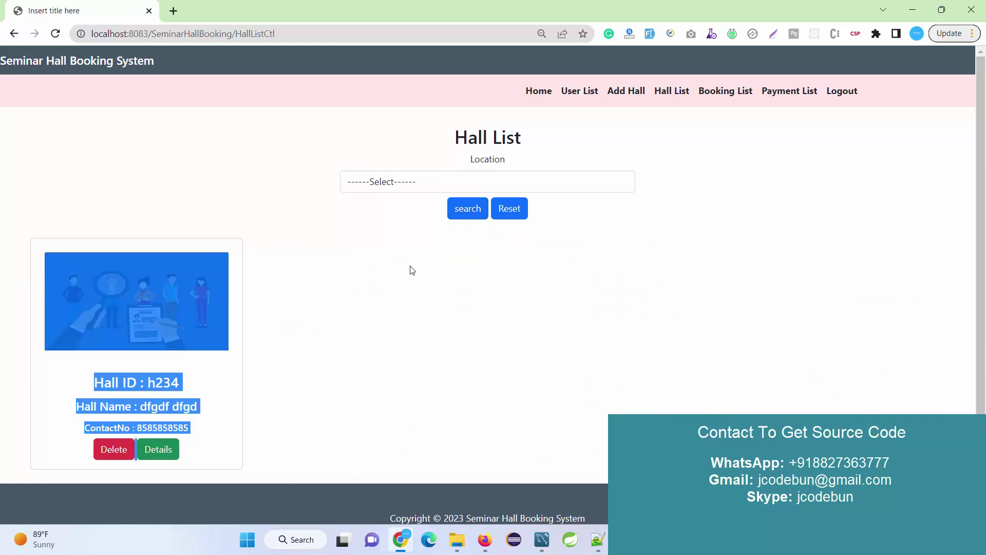
left_click(506, 211)
scroll(408, 293, "down", 5)
scroll(407, 294, "up", 5)
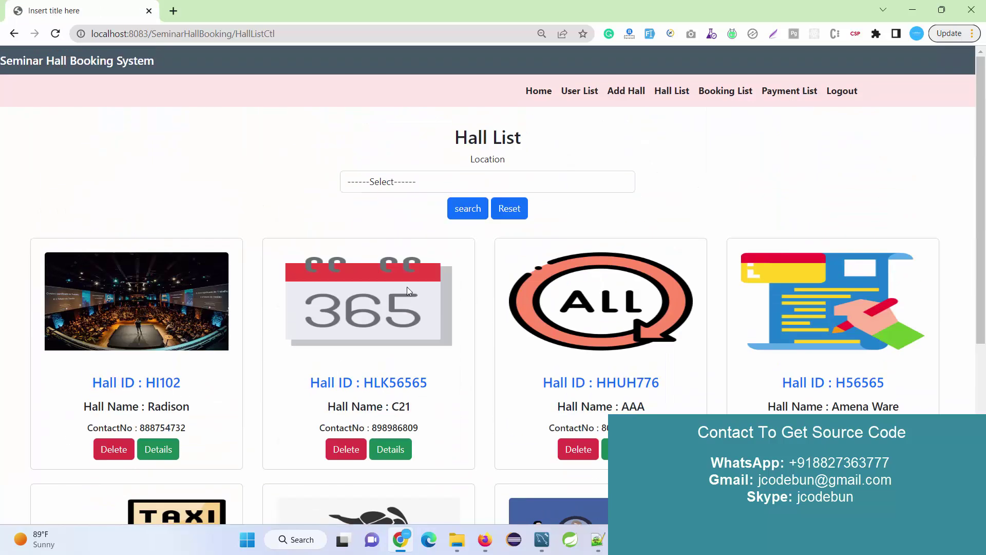
Step: Review the three payment records, return to the four-booking Booking List, and select the app's base URL
left_click(717, 94)
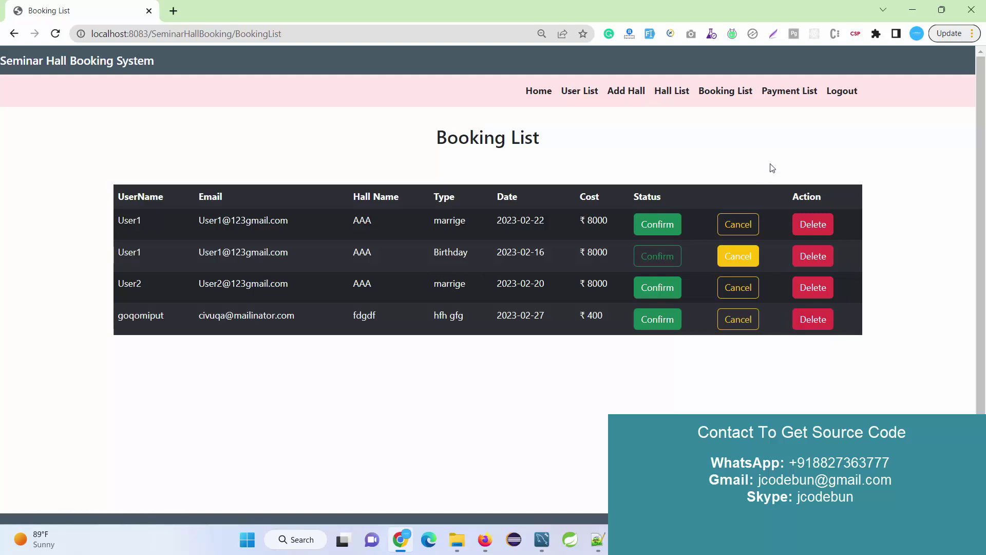
left_click(779, 97)
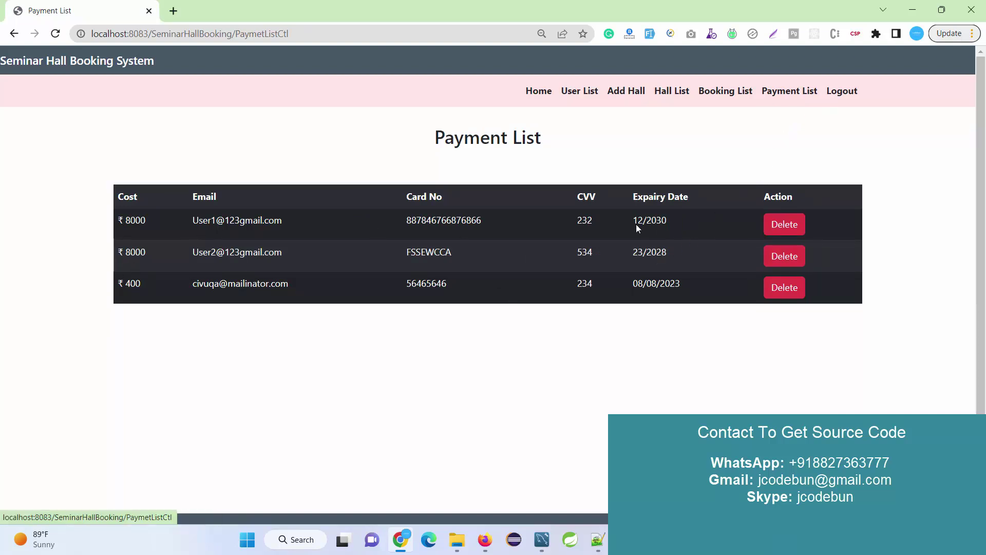
left_click_drag(203, 284, 185, 272)
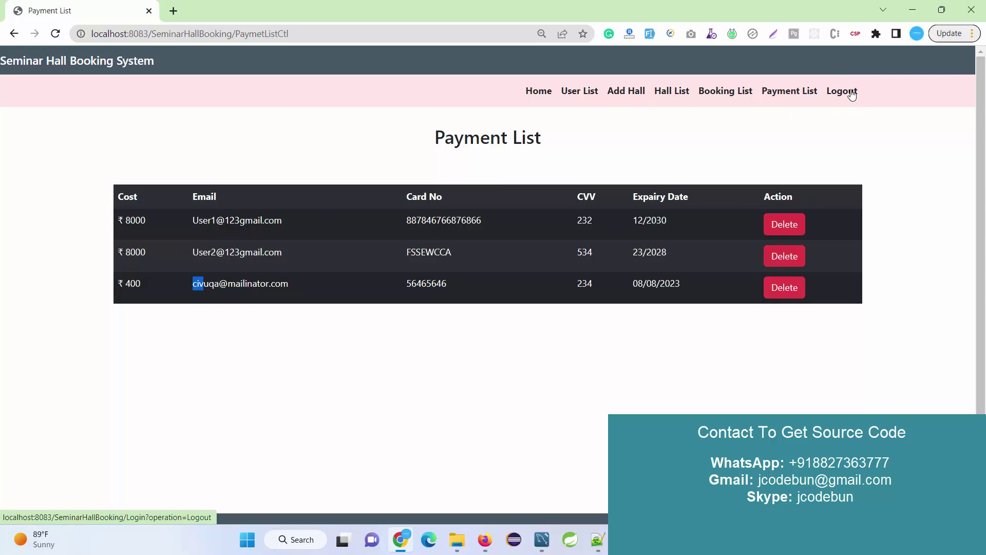
left_click(724, 93)
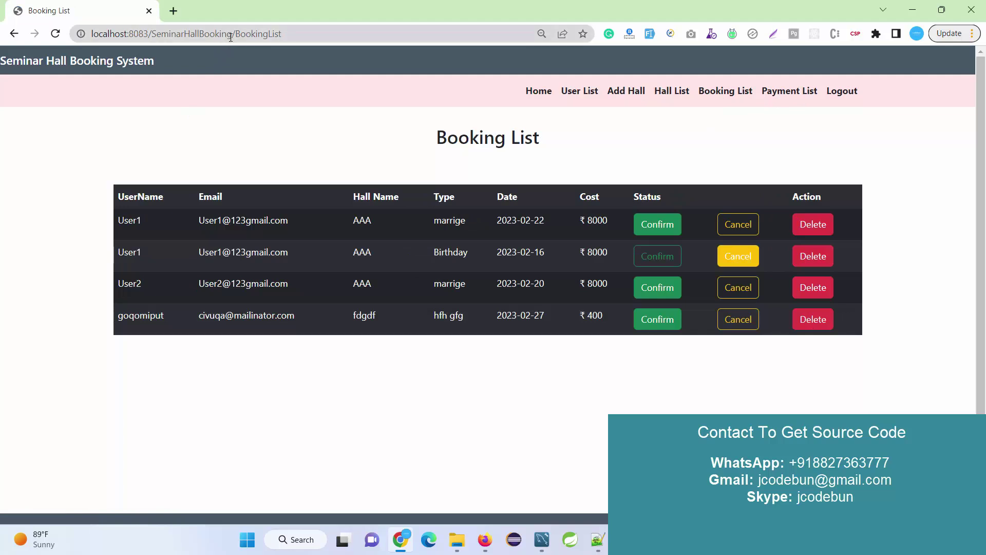
double_click(192, 33)
left_click_drag(191, 34, 1, 55)
key("ctrl+c")
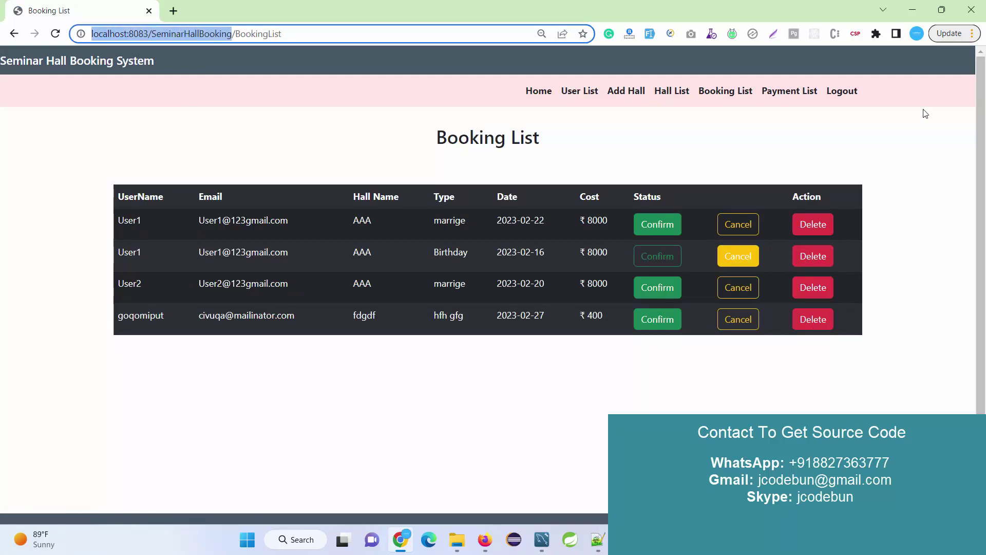
Step: Load the app's base URL in a new Incognito window and reach the registration form
left_click(973, 34)
left_click(873, 104)
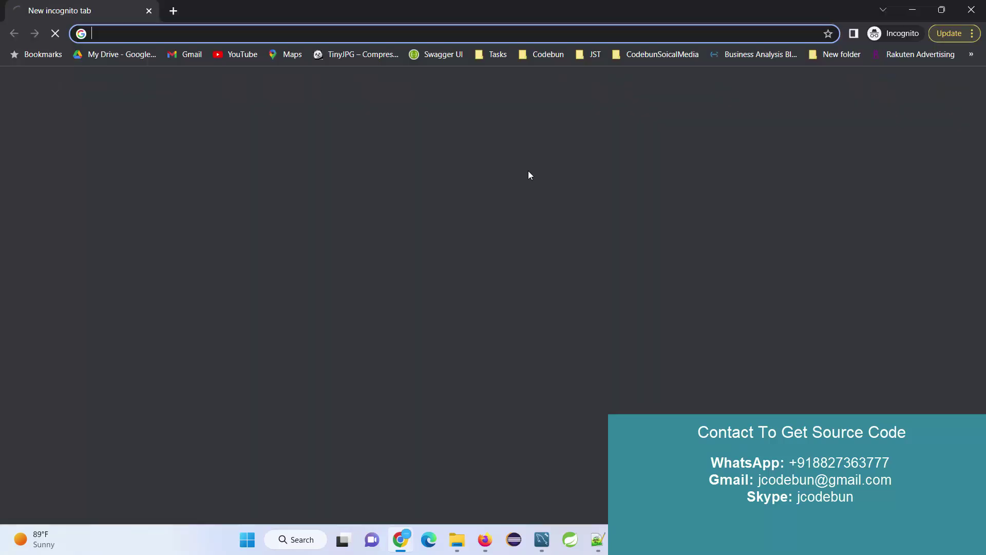
key("ctrl+v")
key("Return")
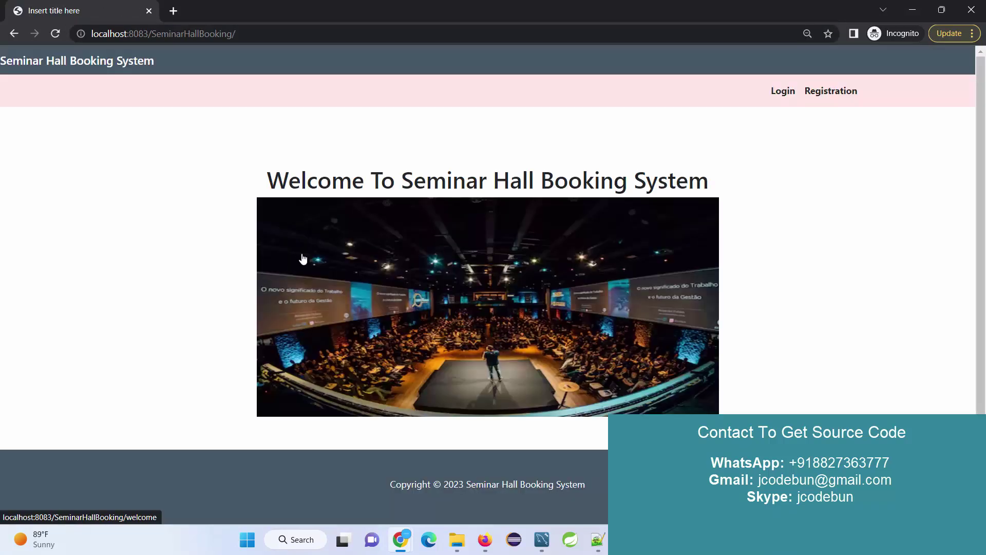
left_click(785, 93)
left_click(828, 92)
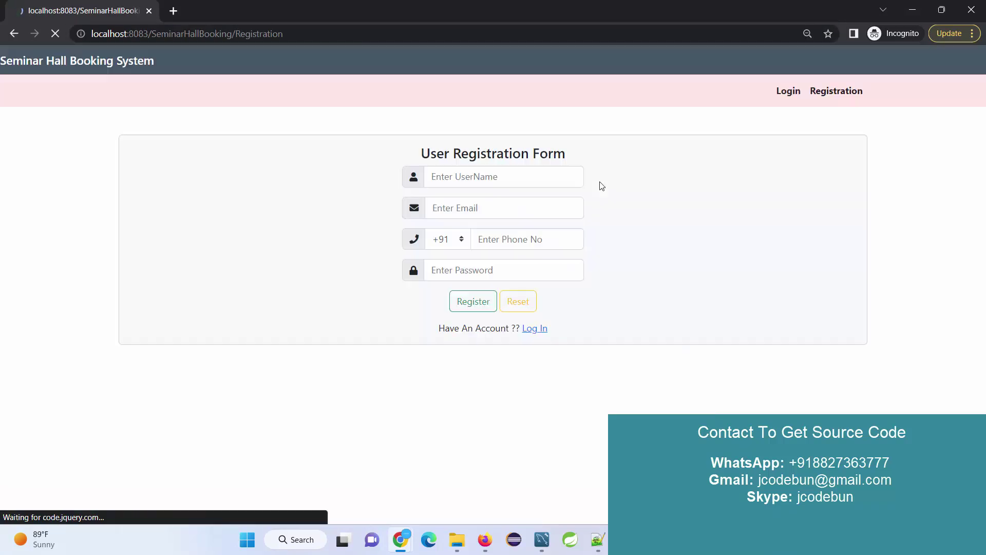
Step: Fill in the new user's name, e-mail, phone number and password, and register the account
left_click(467, 176)
type("new user")
left_click(470, 204)
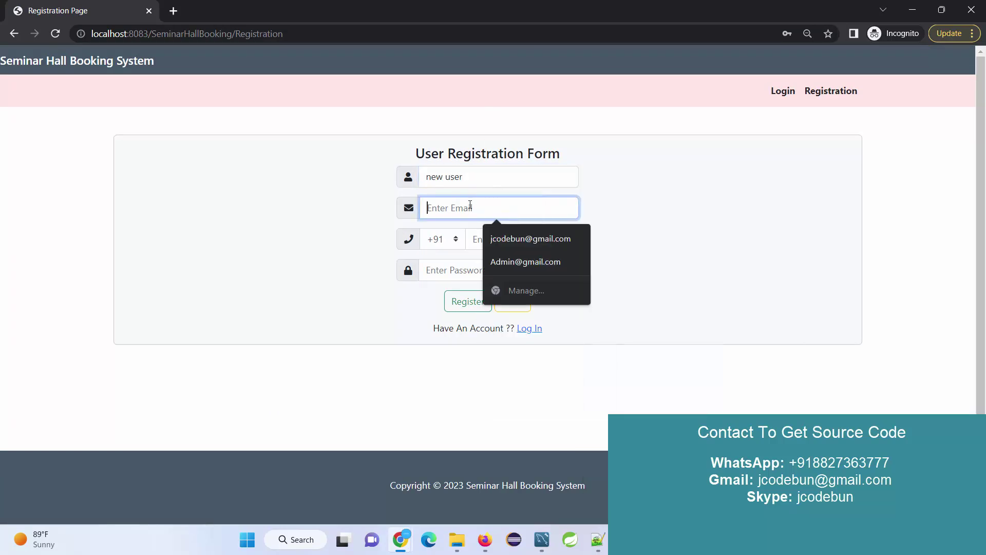
type("new@gmail.com")
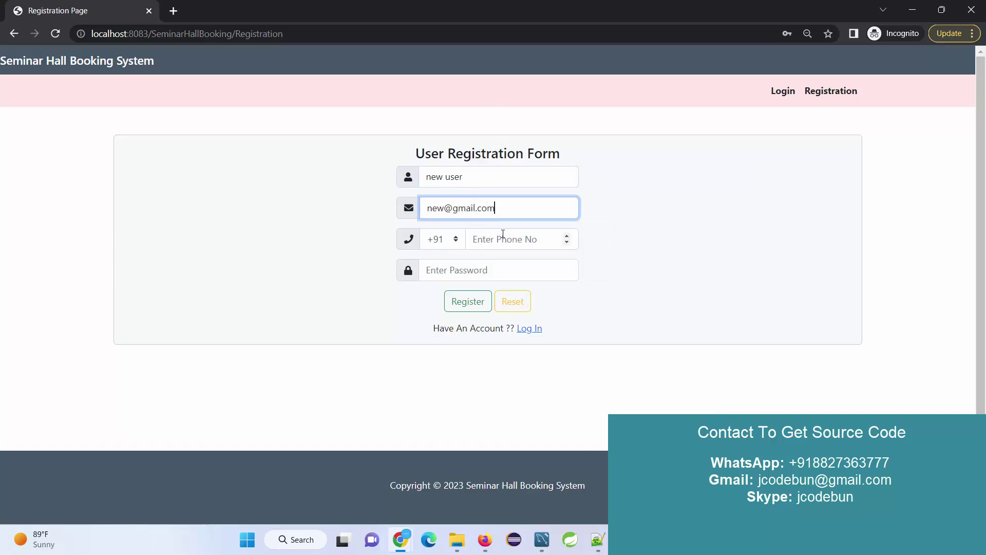
key("ctrl+a")
key("ctrl+c")
left_click(516, 243)
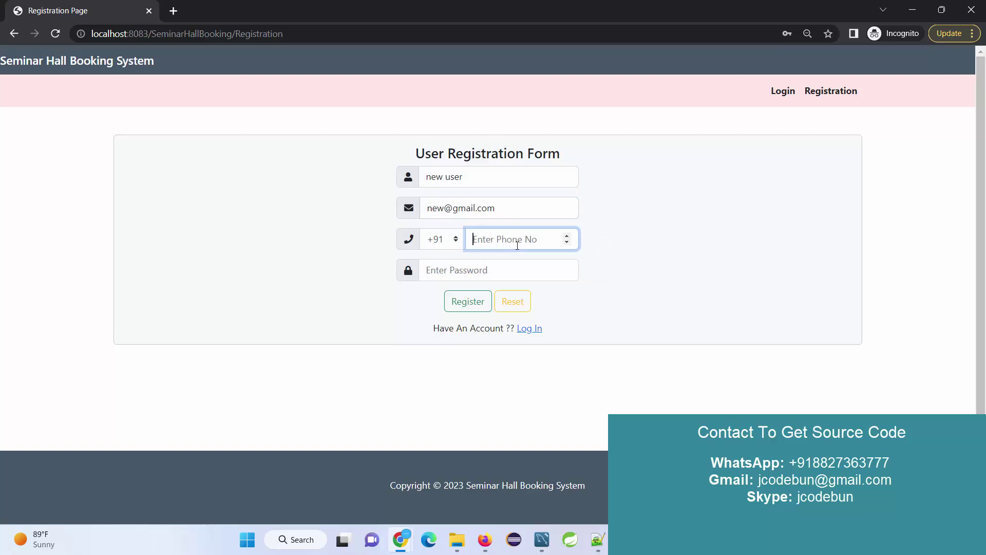
type("8585858585")
left_click(446, 263)
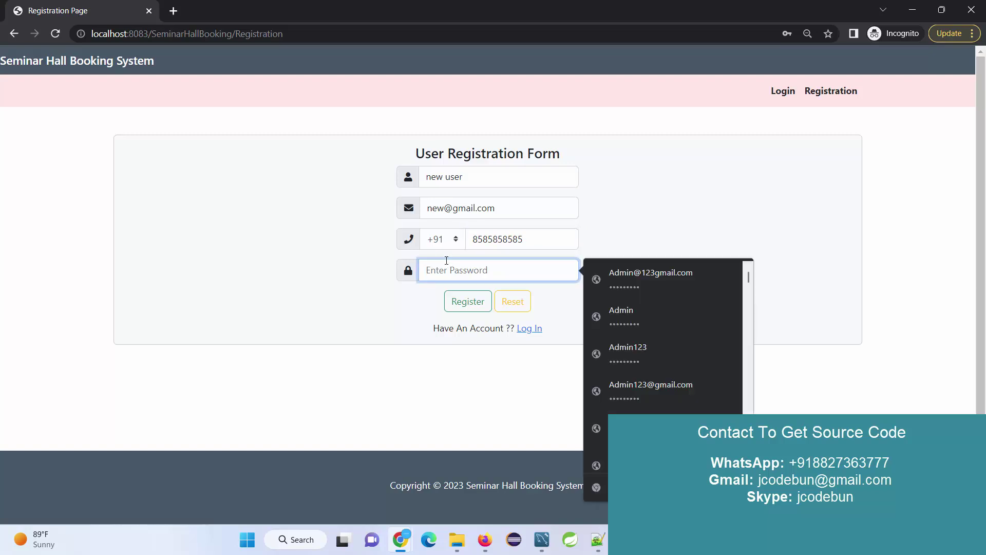
type("1234")
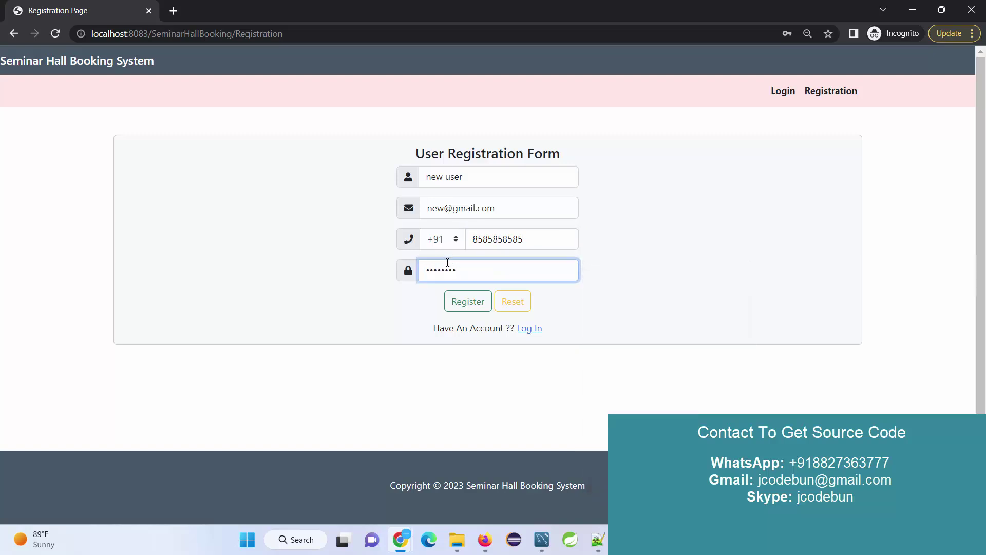
left_click(465, 302)
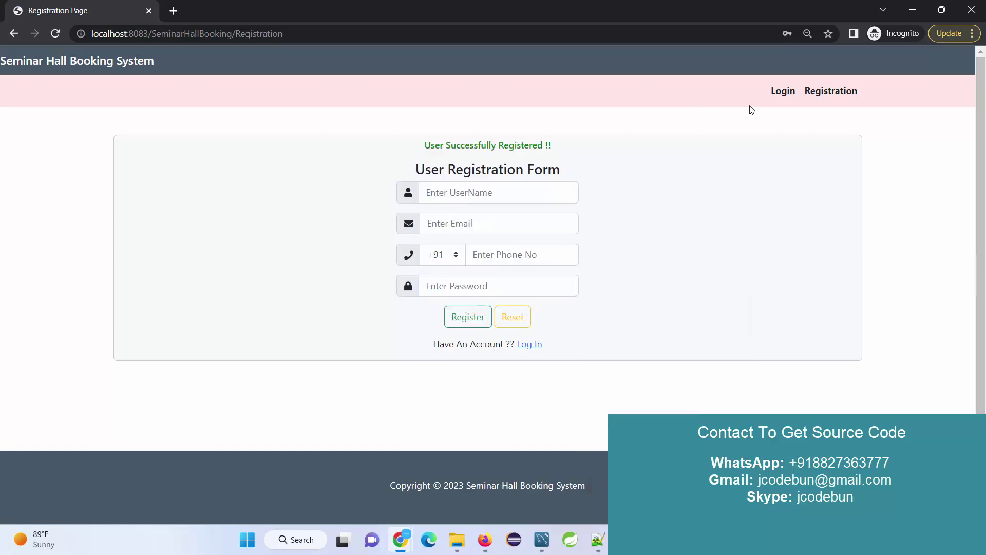
Step: Log in as the new user with the saved e-mail and the account password
left_click(781, 92)
left_click(498, 216)
key("ctrl+v")
left_click(497, 248)
type("1234")
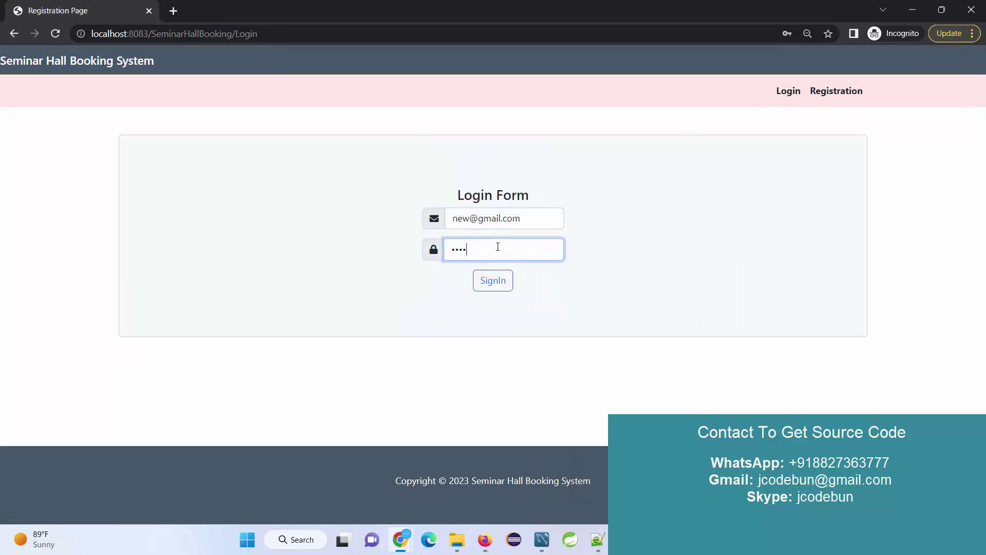
left_click(504, 281)
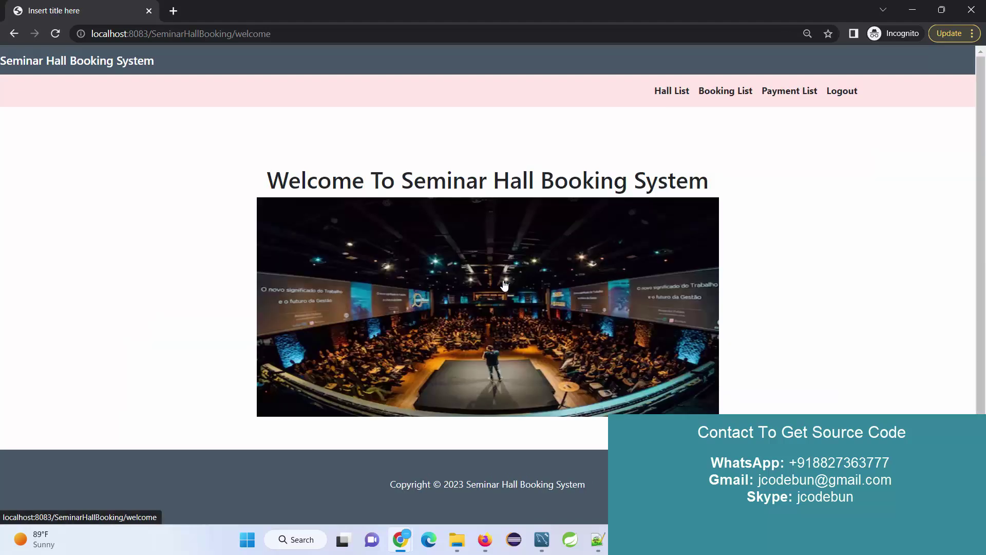
Step: View hall h234's details from the Hall List and start its booking
left_click(673, 92)
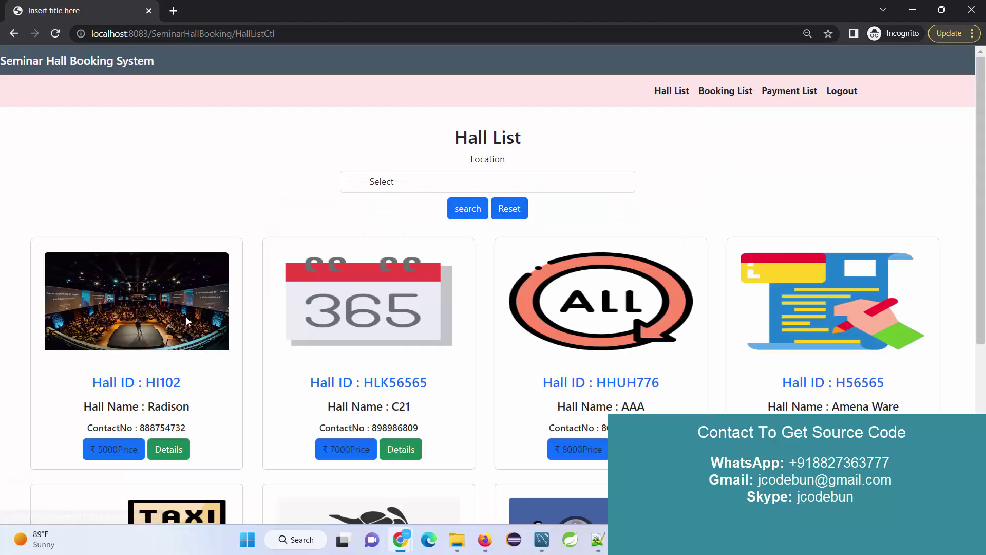
scroll(275, 306, "down", 5)
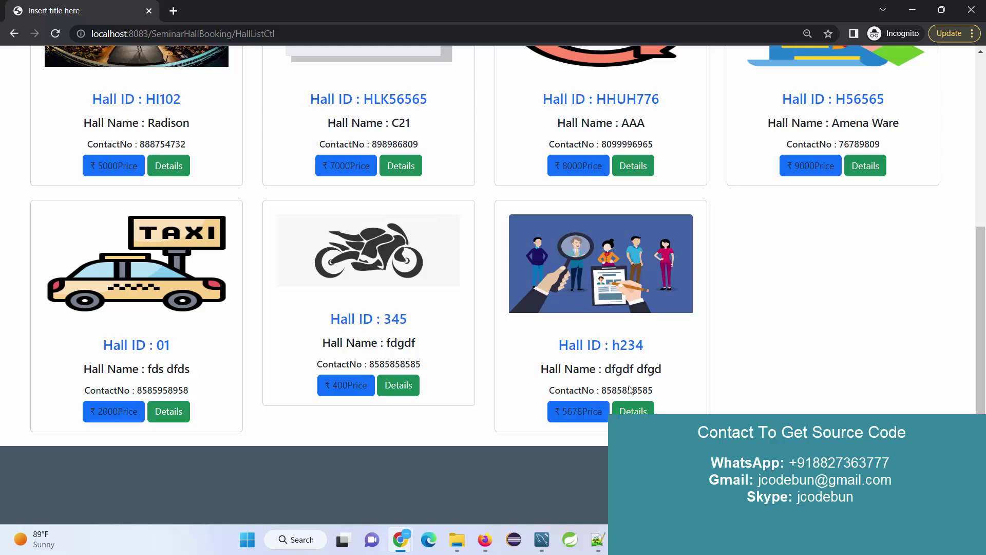
left_click(631, 404)
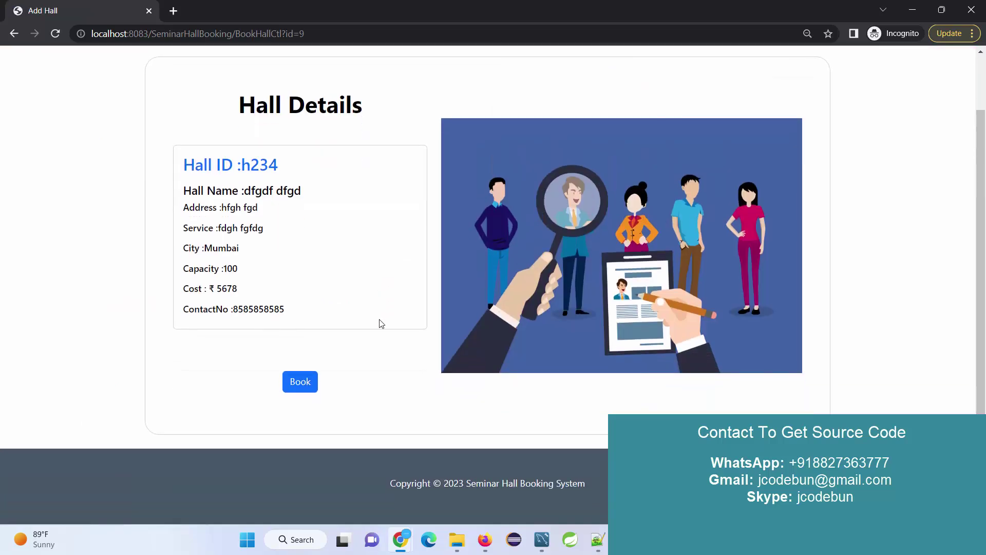
scroll(362, 323, "up", 1)
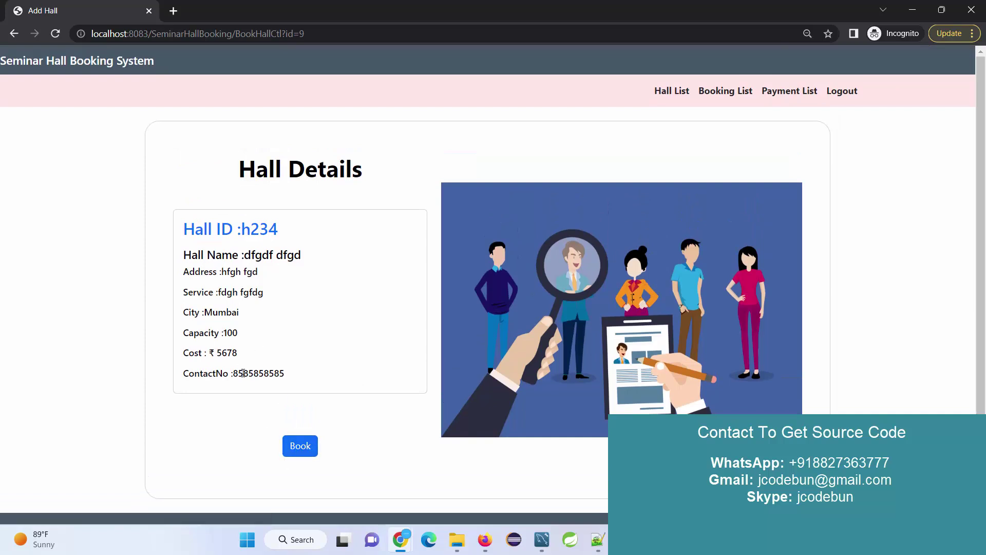
left_click(296, 444)
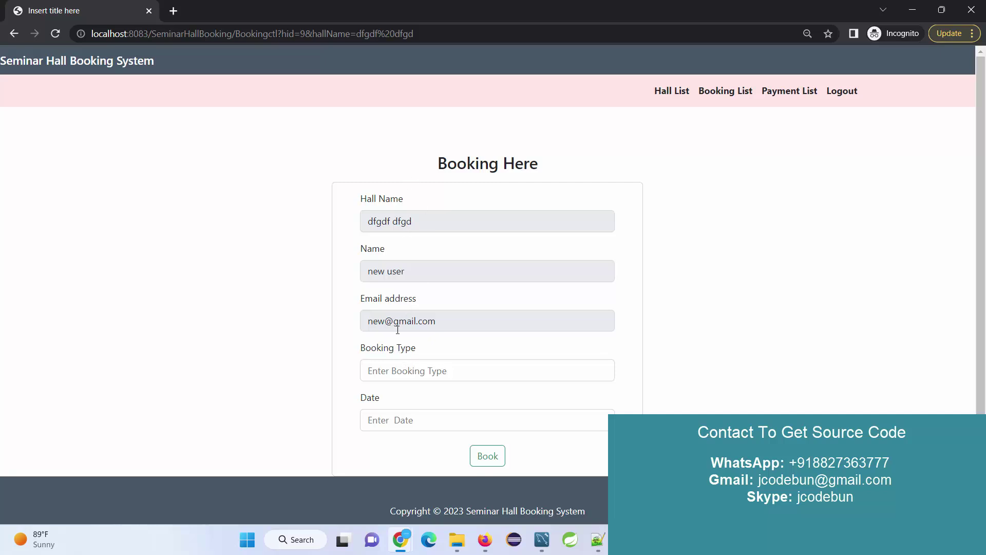
Step: Enter booking type 'hgf fgdg', pick 02/28/2023 as the date, and submit the booking
left_click(406, 221)
left_click(353, 232)
left_click_drag(444, 272, 286, 279)
left_click(286, 280)
left_click_drag(432, 223, 400, 227)
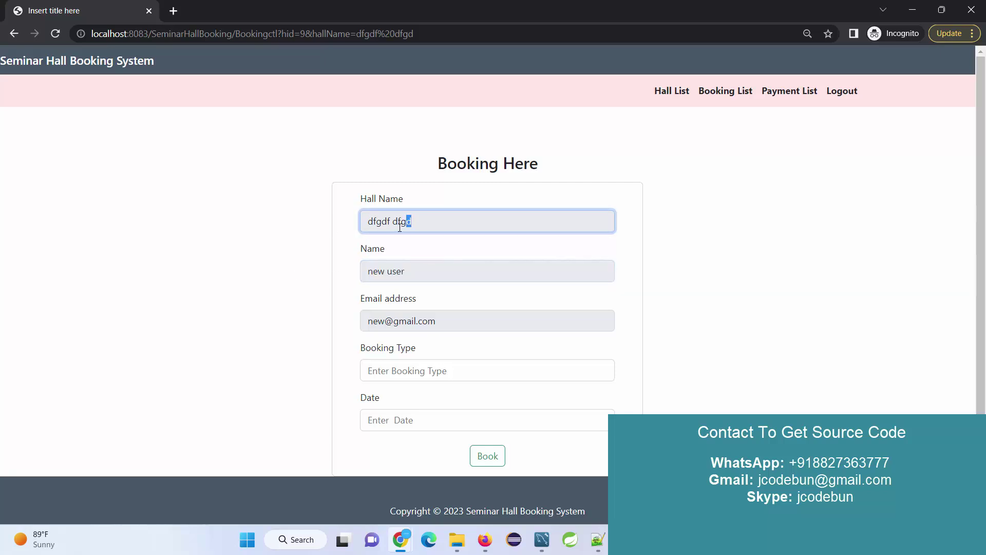
left_click(426, 367)
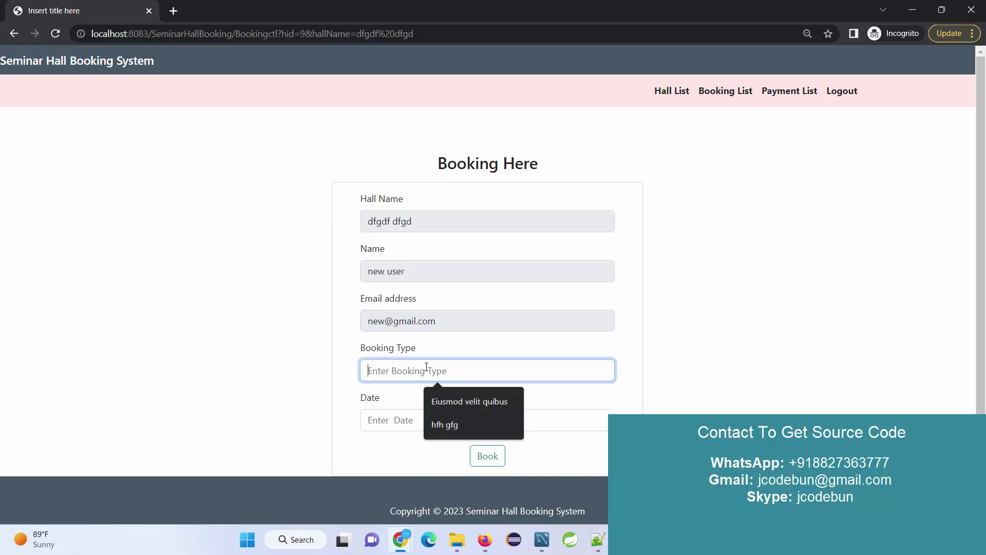
type("hgf fgdg")
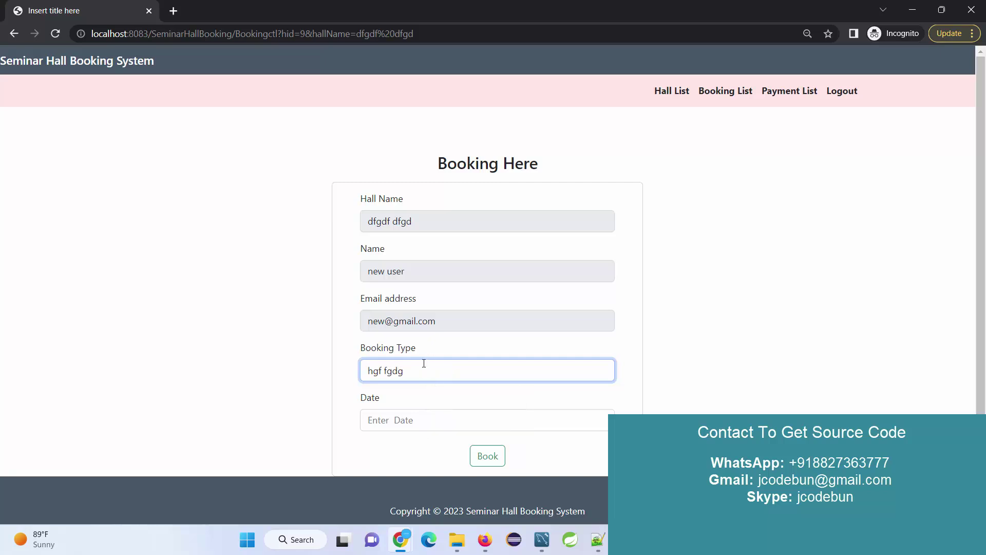
left_click(408, 413)
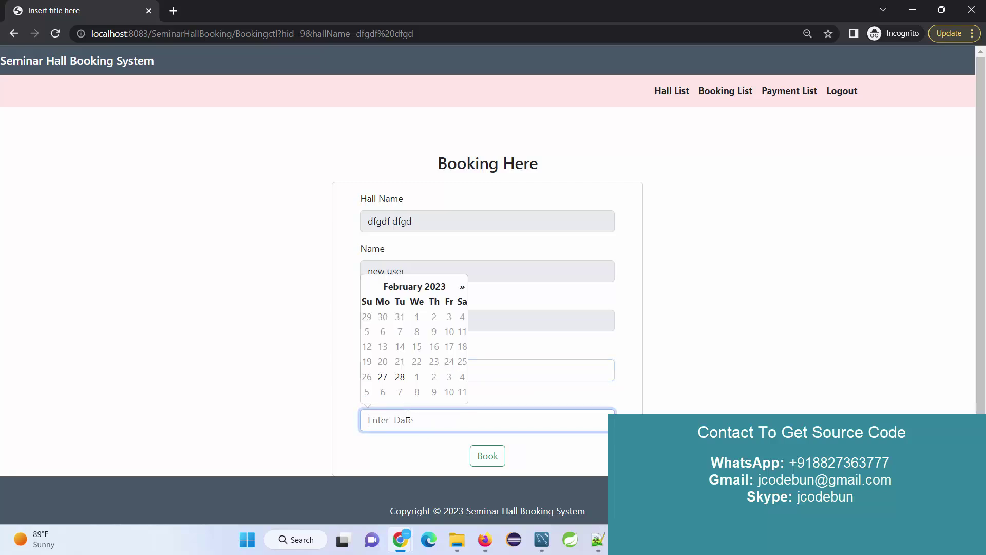
left_click(398, 379)
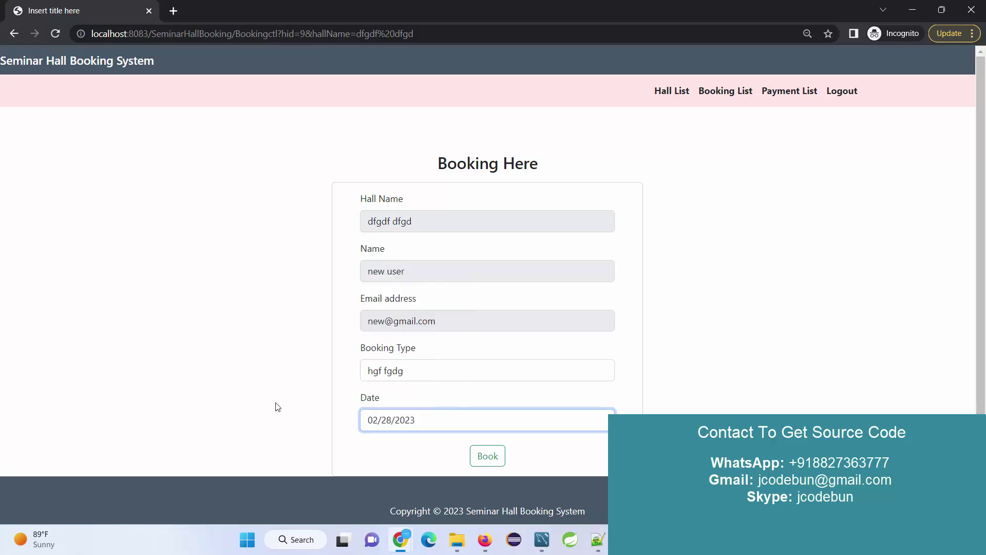
left_click(483, 458)
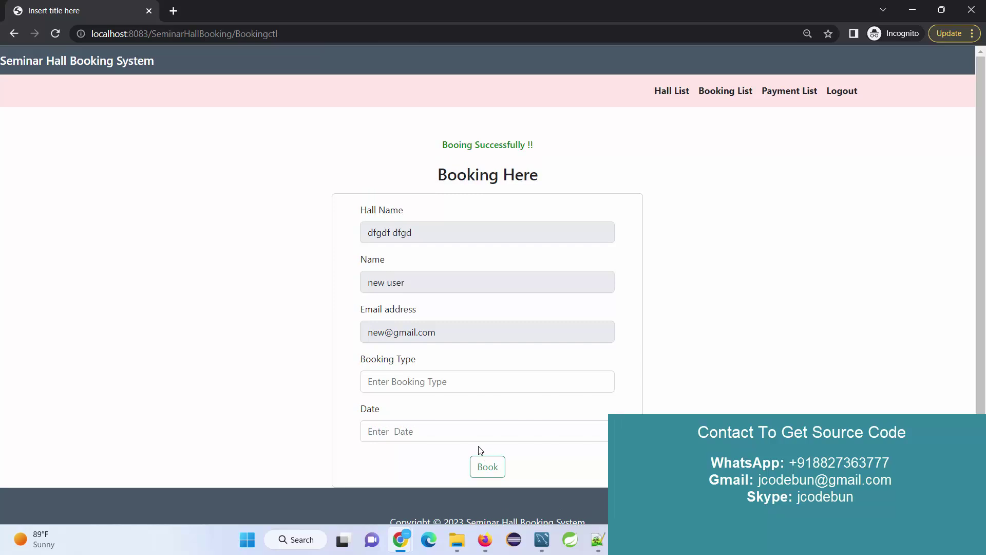
left_click_drag(529, 147, 421, 147)
Step: Check the user's lists, then reload the admin Booking List and confirm the new 2023-02-28 booking
left_click(792, 91)
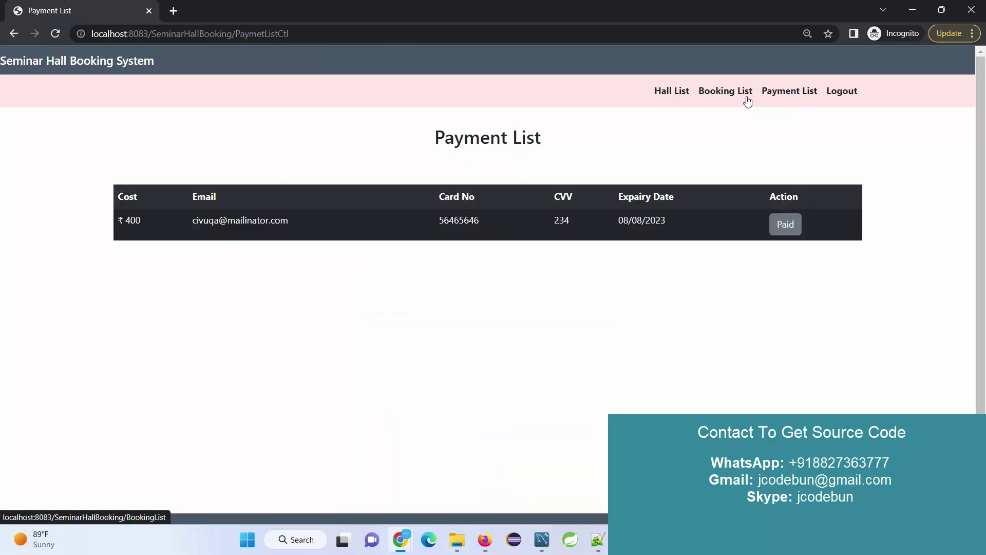
left_click(738, 98)
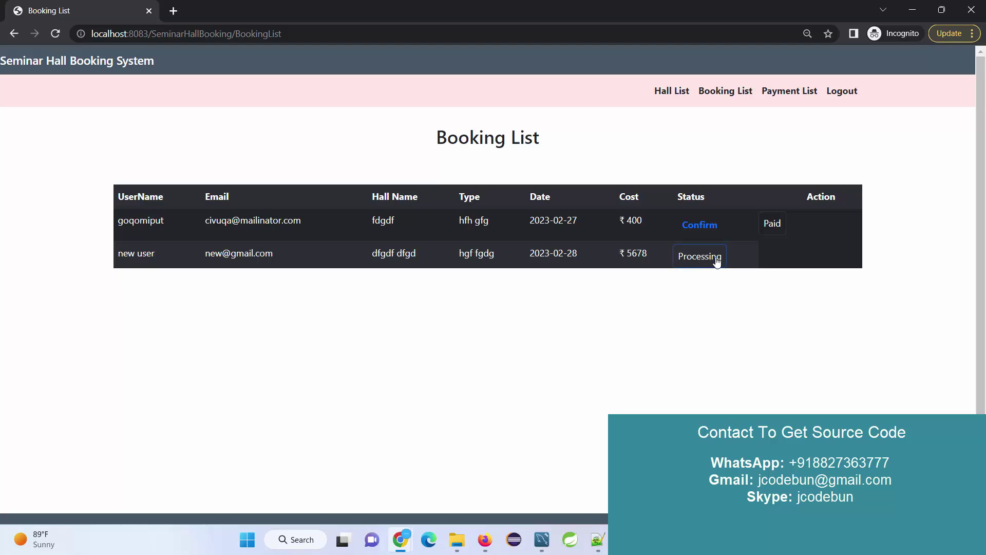
left_click(905, 11)
key("ctrl+l")
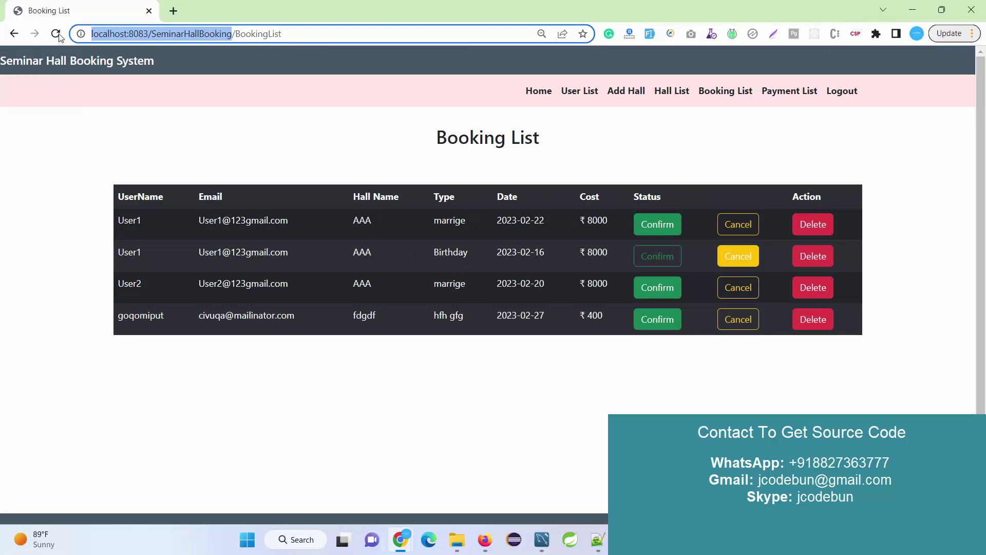
key("Return")
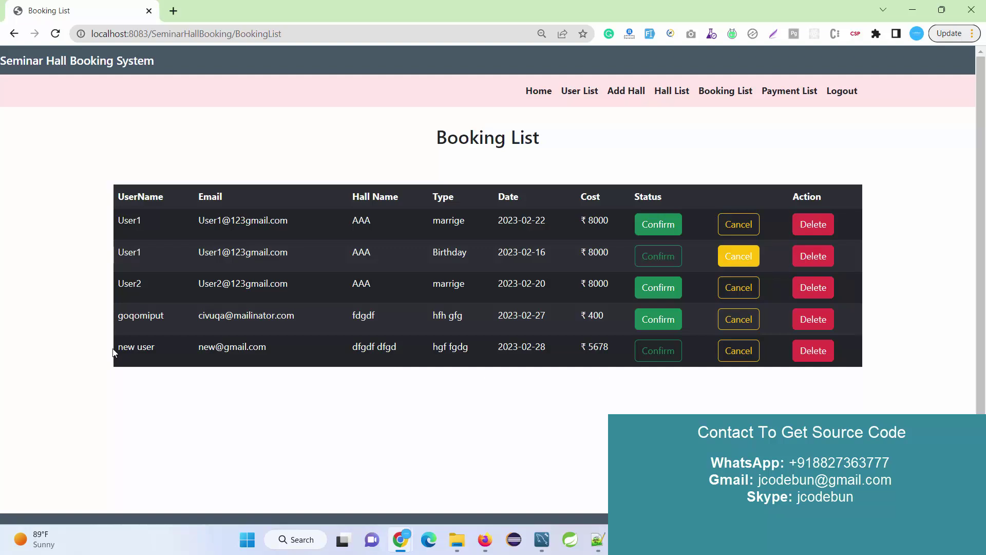
left_click_drag(113, 354, 185, 351)
left_click(183, 347)
left_click(651, 363)
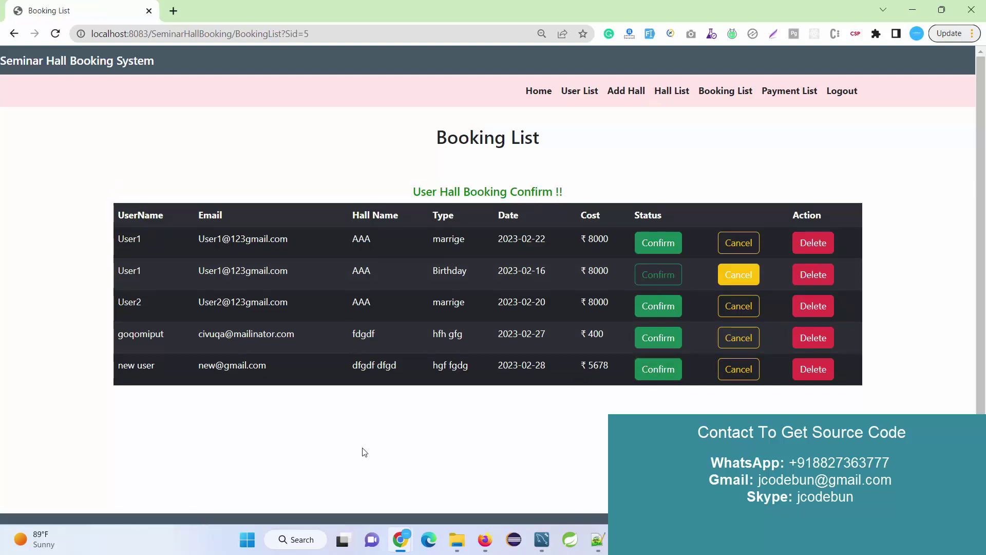
Step: Return to the user's Incognito window and reload the booking list
mouse_move(410, 537)
left_click(458, 465)
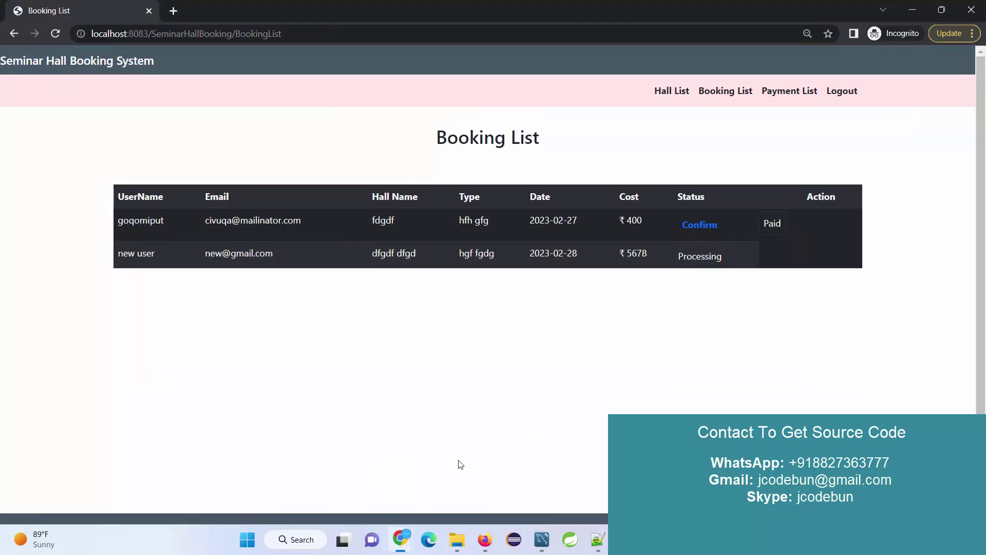
left_click(54, 40)
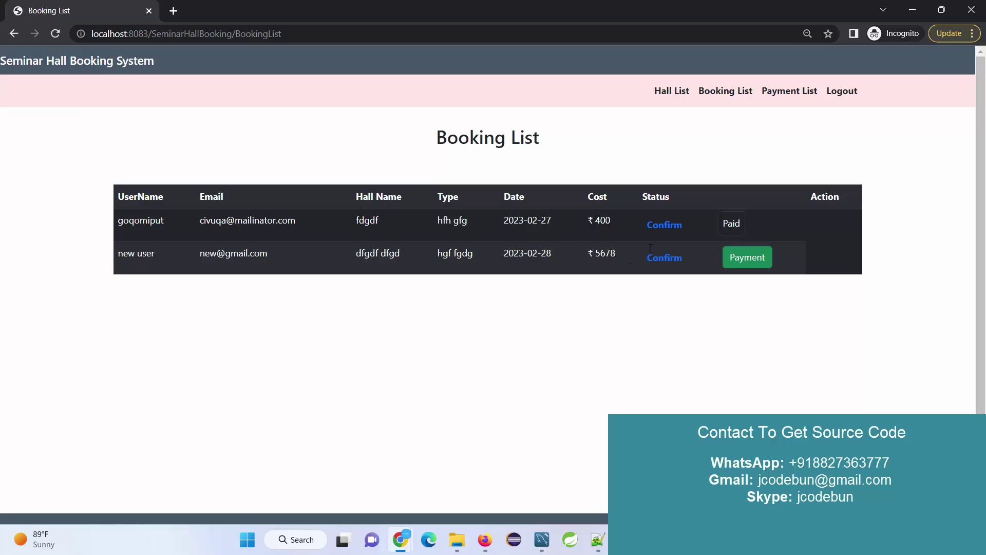
Step: Pay the ₹5678 booking cost with the saved card number, its security code and expiry date
left_click(746, 263)
left_click(418, 253)
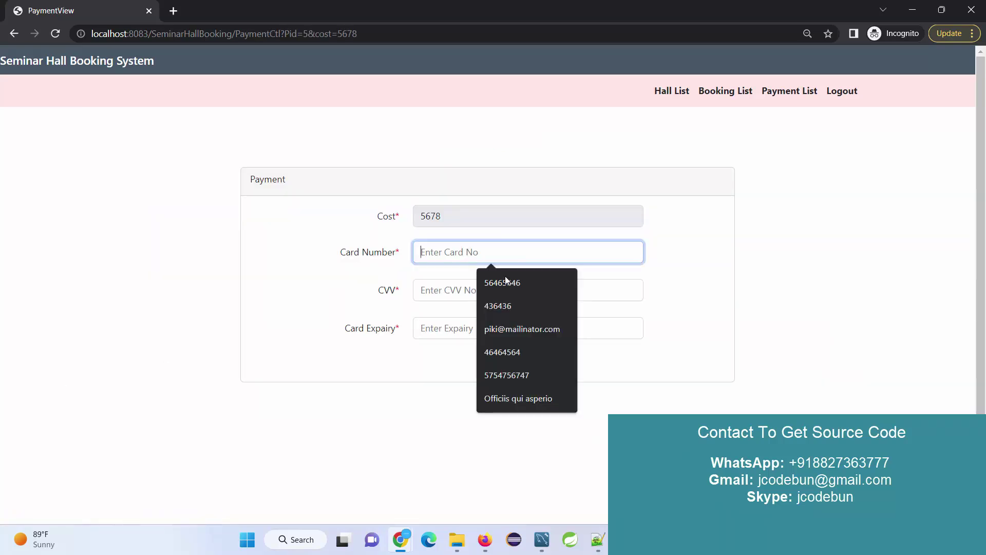
left_click(510, 282)
left_click(467, 290)
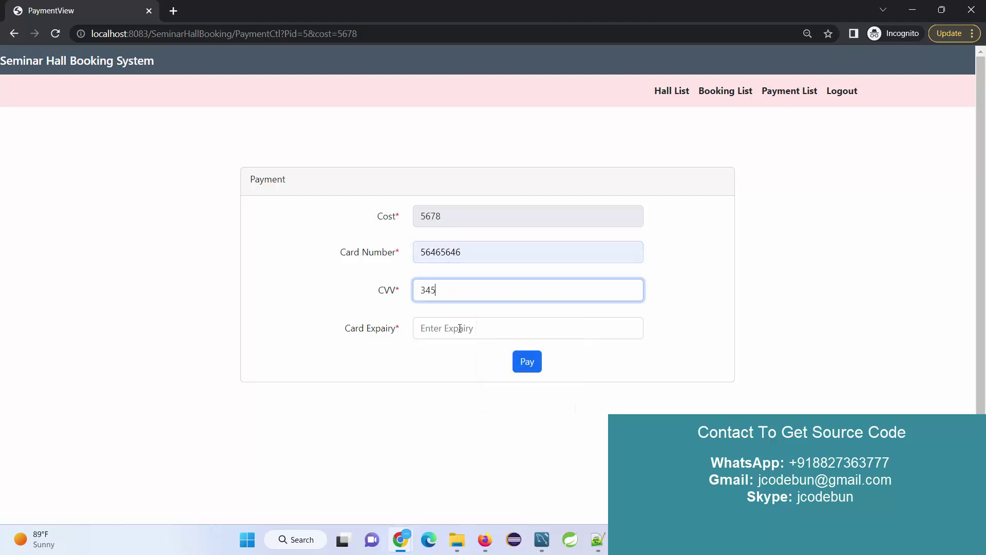
left_click(460, 330)
left_click(510, 358)
left_click(528, 362)
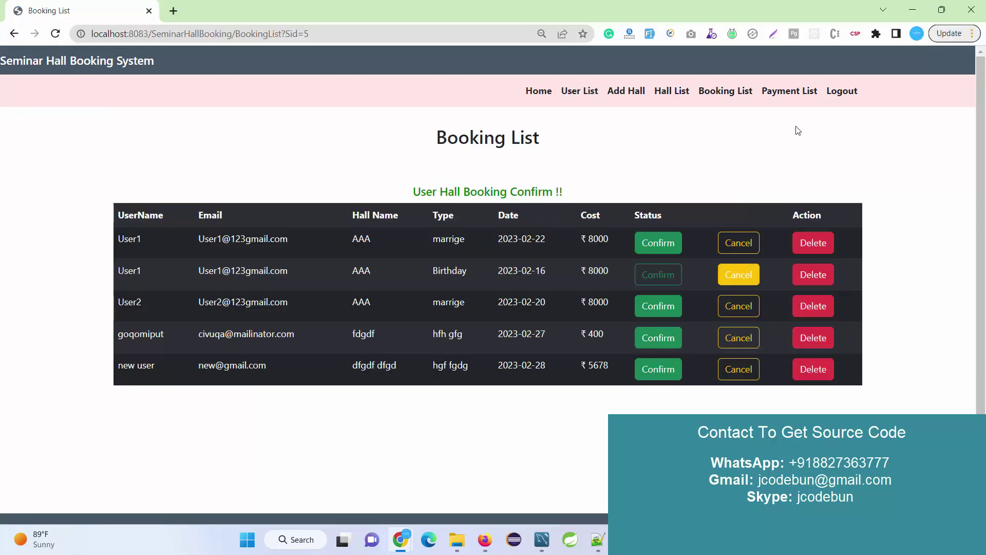
Step: Verify the new 5678 payment row in both the admin and the user Payment Lists
left_click(811, 96)
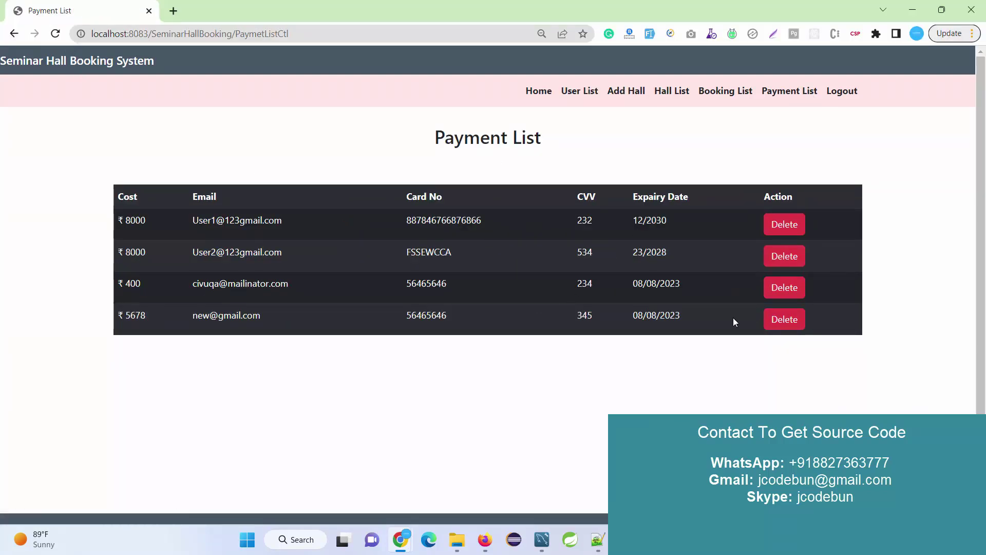
left_click_drag(731, 317, 124, 318)
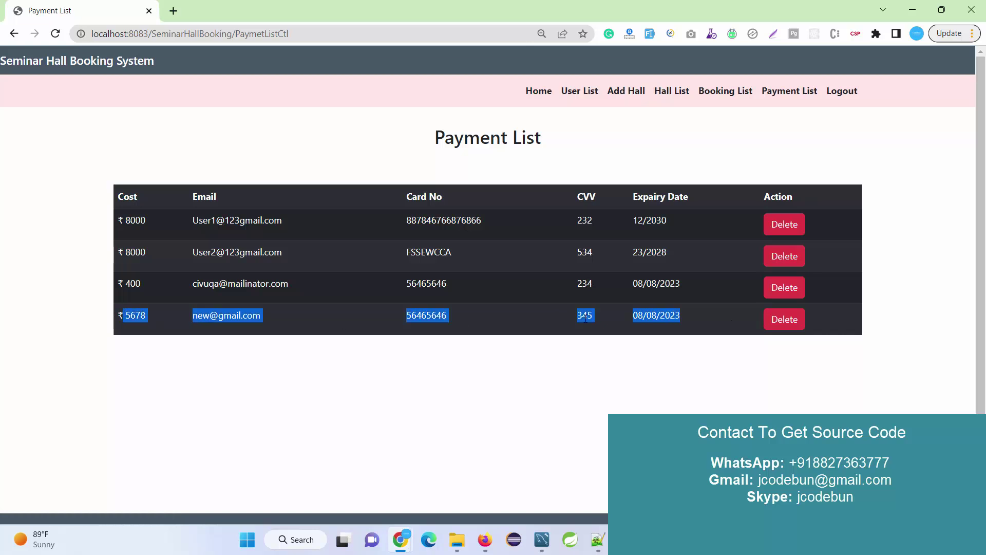
key("alt+Tab")
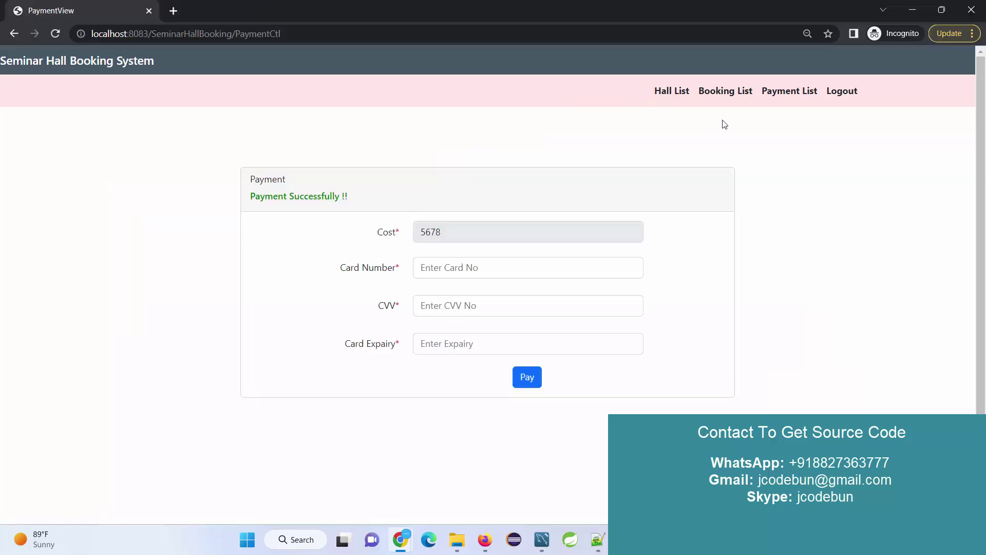
left_click(804, 97)
left_click_drag(714, 257, 136, 256)
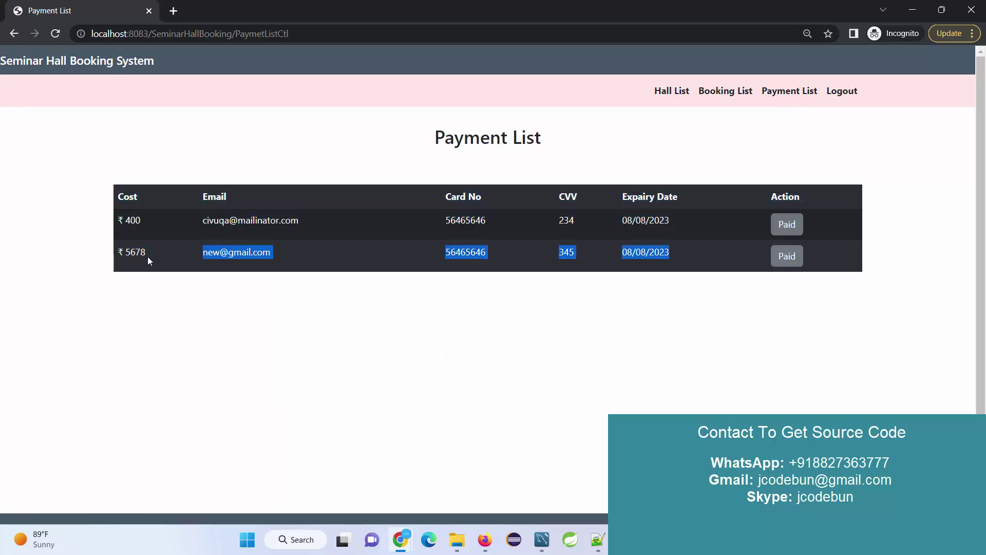
Step: Log the user out, hide the Incognito window, and return to Eclipse
left_click(845, 92)
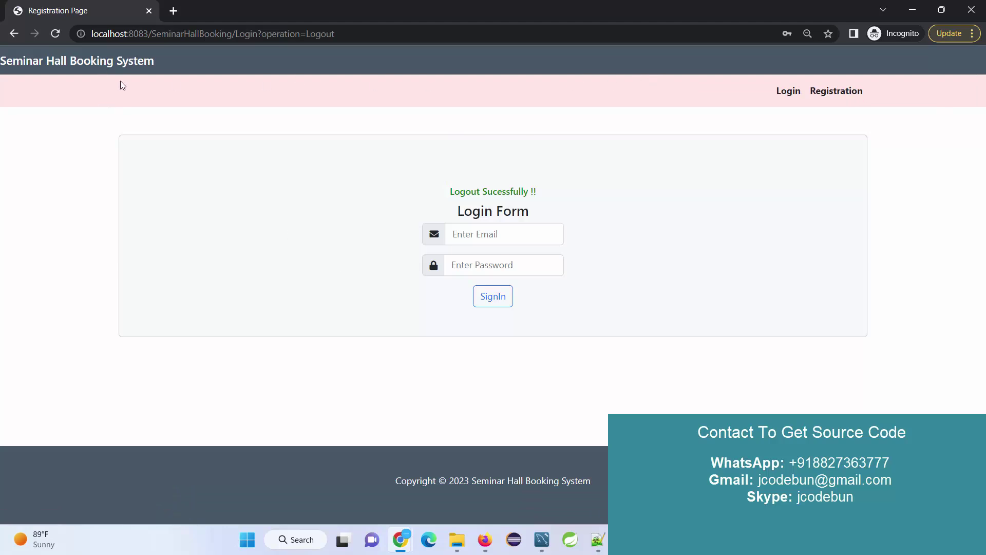
left_click(911, 10)
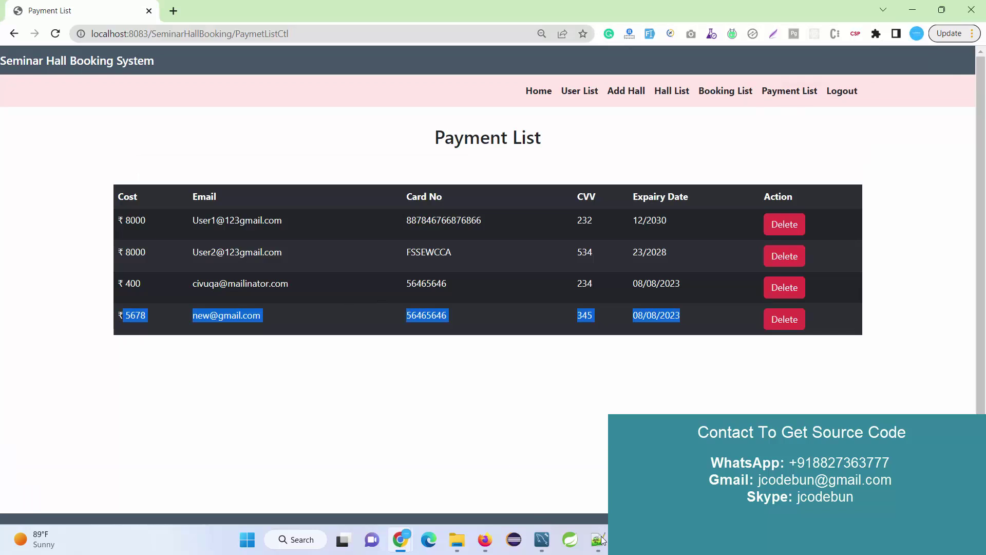
key("alt+Tab")
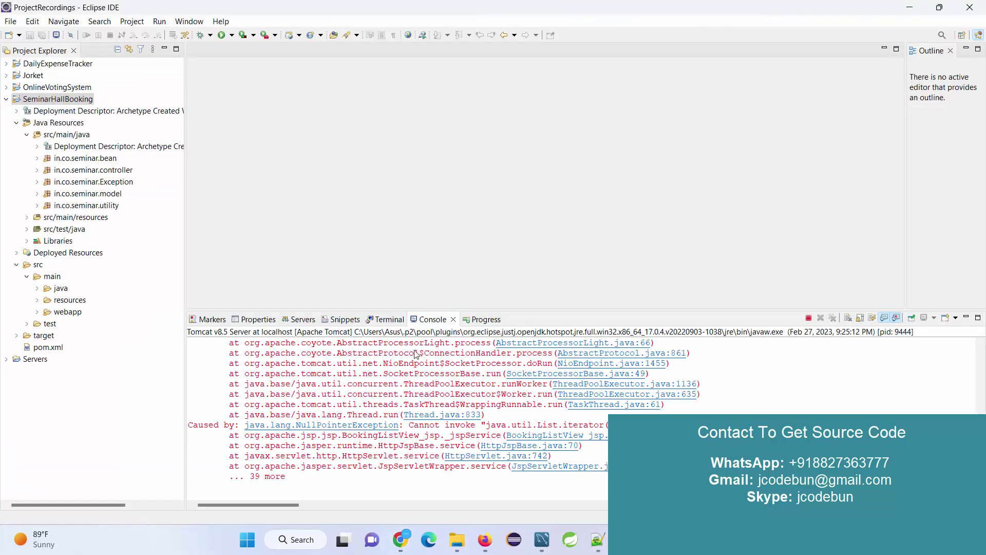
Step: Clear the console's NullPointerException output and expand the in.co.seminar.bean package
scroll(441, 410, "up", 15)
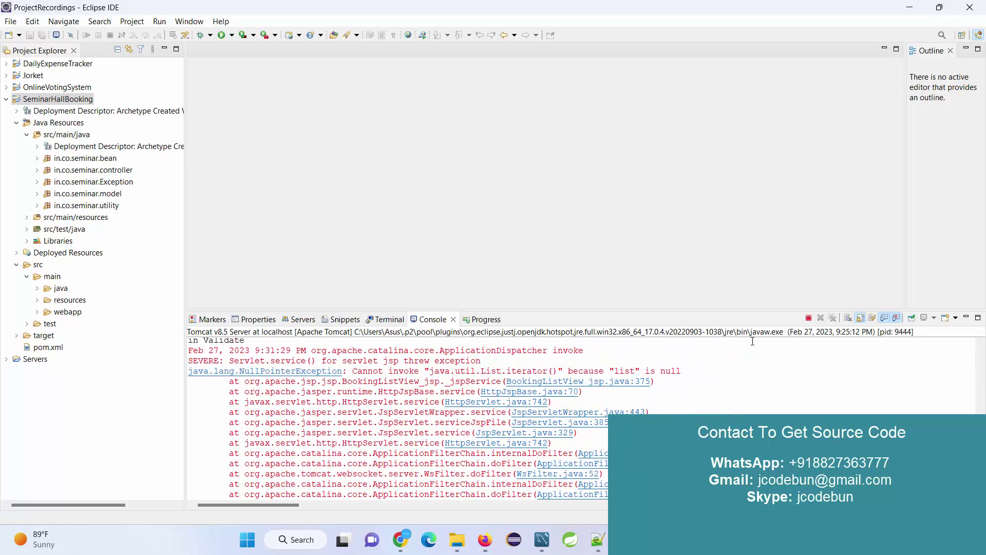
left_click(848, 318)
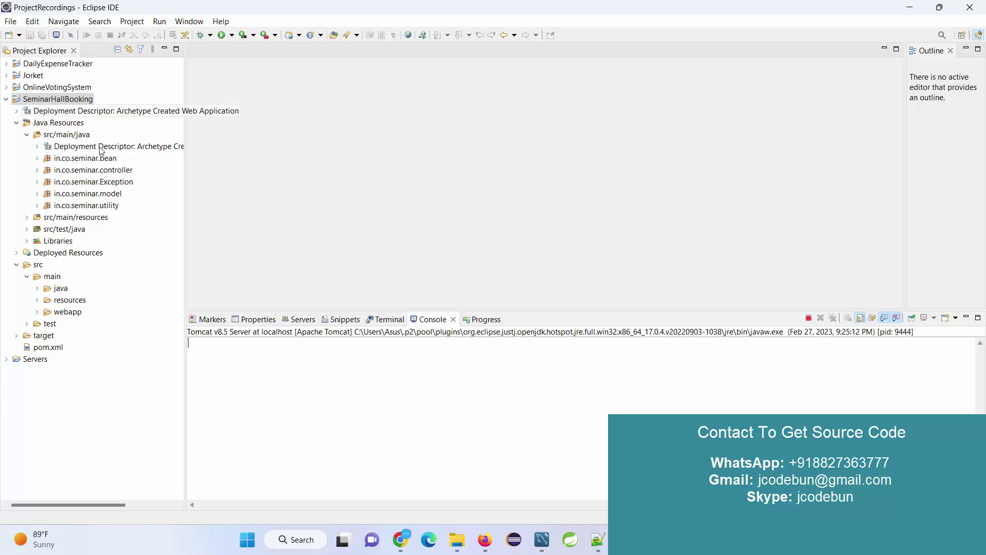
double_click(90, 159)
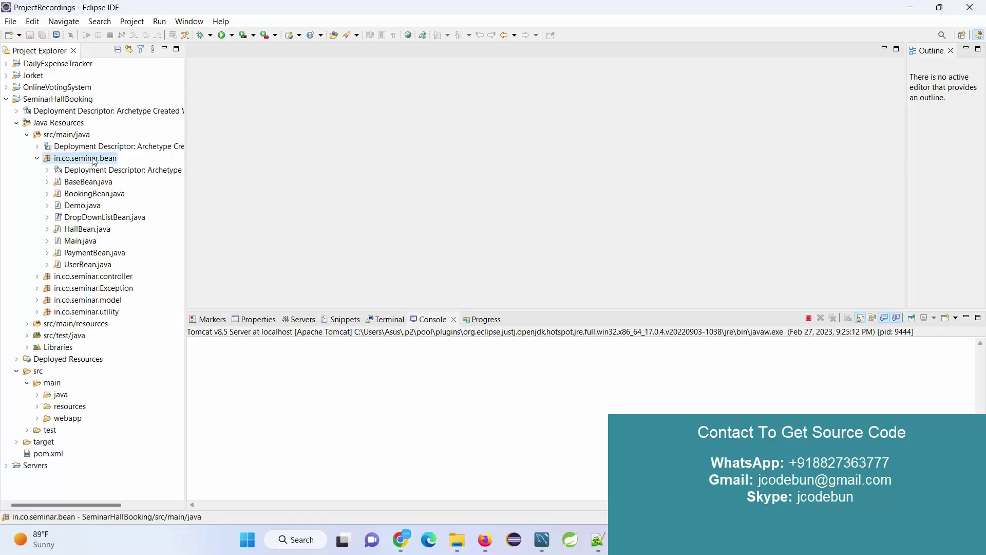